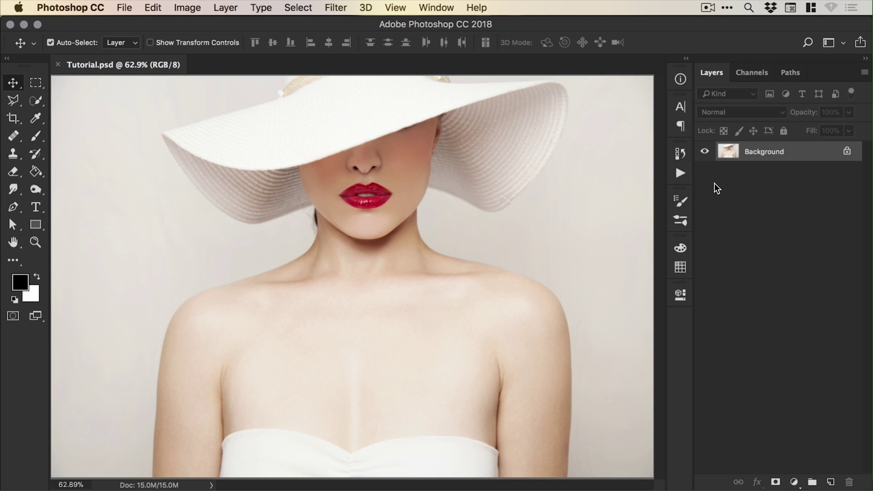
Step: Duplicate the Background layer within the Tutorial.psd document and hide the original layer
{"action": "key", "text": "z"}
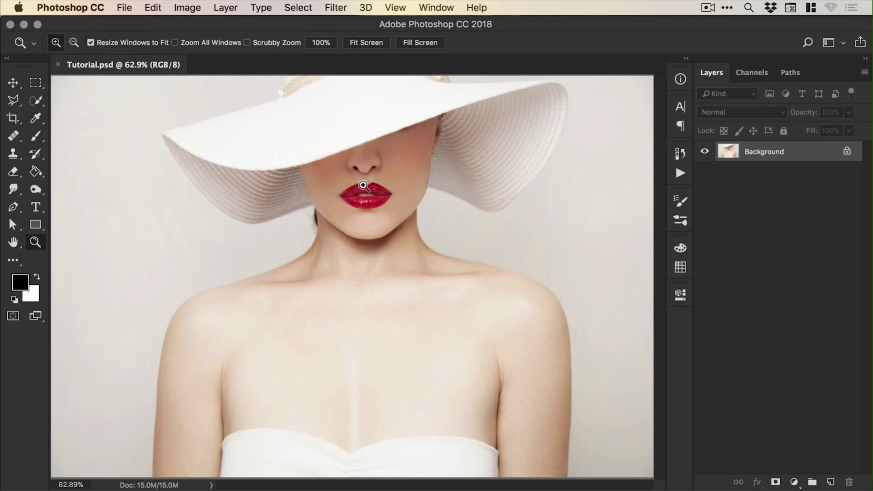
{"action": "left_click", "coordinate": [363, 189]}
{"action": "left_click", "coordinate": [363, 189]}
{"action": "left_click", "coordinate": [363, 189]}
{"action": "key", "text": "v"}
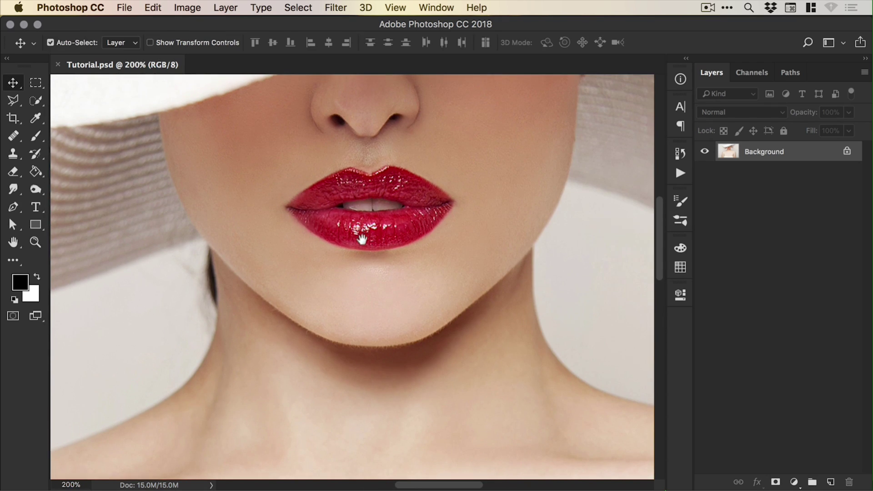
{"action": "scroll", "coordinate": [362, 238], "scroll_direction": "up", "scroll_amount": 3}
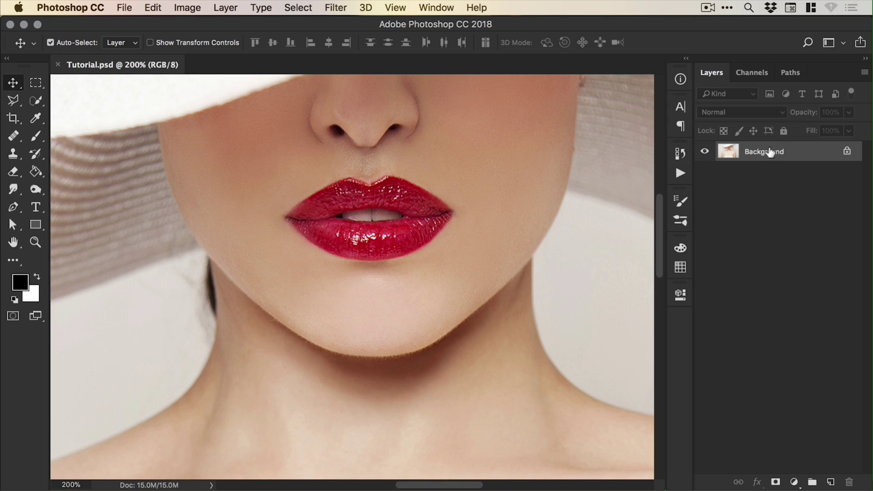
{"action": "right_click", "coordinate": [767, 153]}
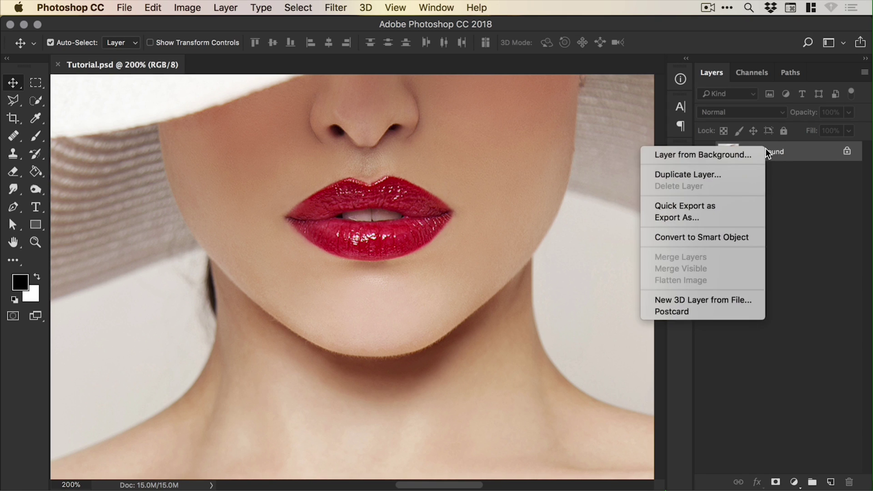
{"action": "left_click", "coordinate": [699, 176]}
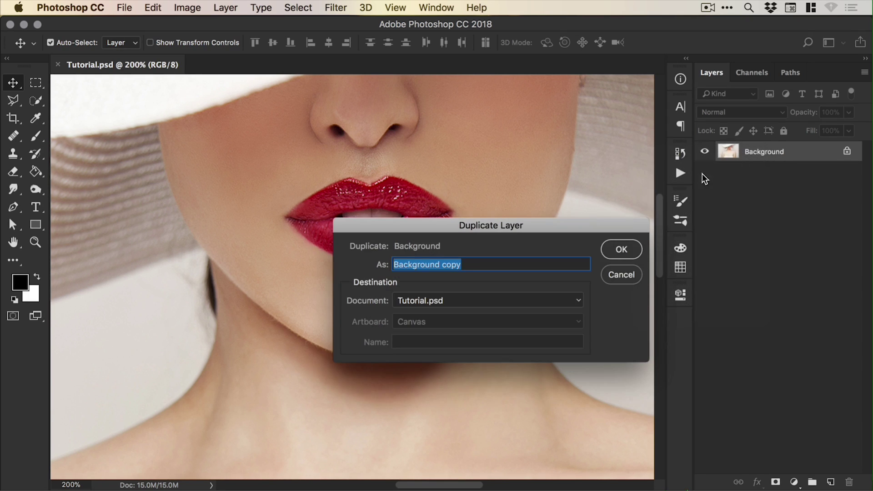
{"action": "left_click", "coordinate": [622, 249]}
{"action": "left_click", "coordinate": [704, 171]}
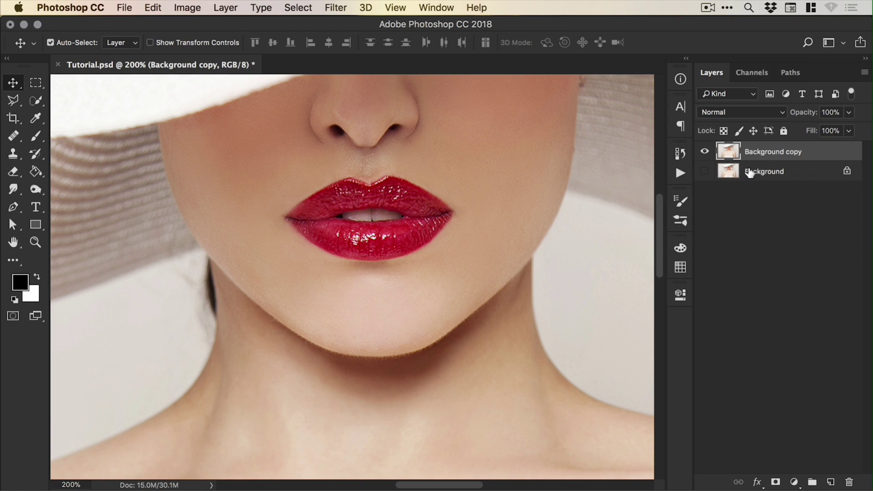
Step: Rename the duplicated layer as Subject
{"action": "double_click", "coordinate": [768, 153]}
{"action": "type", "text": "Subject"}
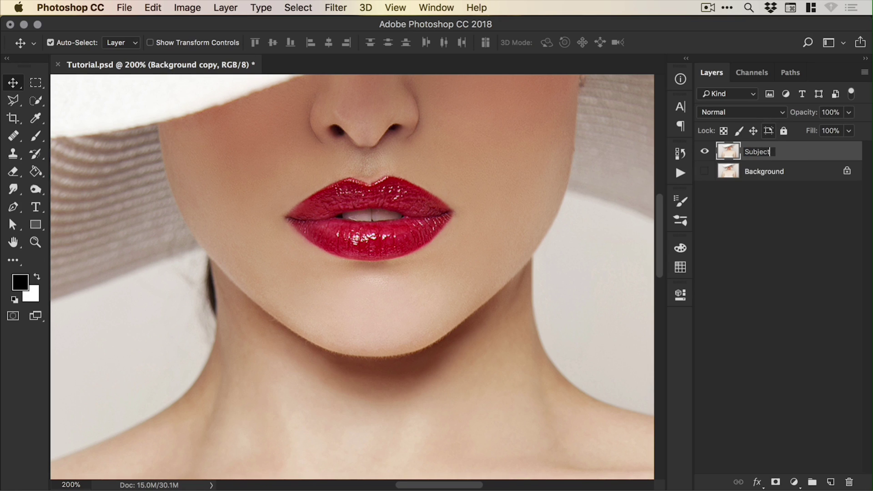
{"action": "key", "text": "Return"}
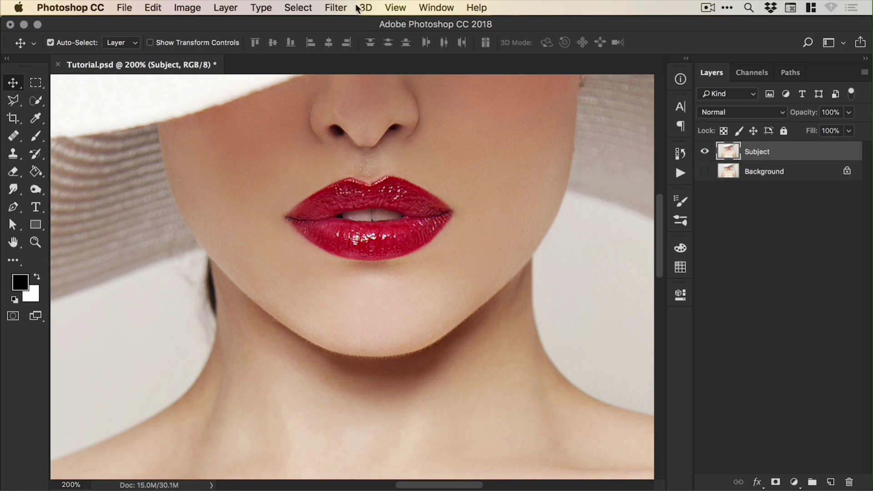
Step: Open the Subject layer in the Liquify filter and activate the Forward Warp tool for work on the lips
{"action": "left_click", "coordinate": [341, 7]}
{"action": "left_click", "coordinate": [349, 119]}
{"action": "key", "text": "z"}
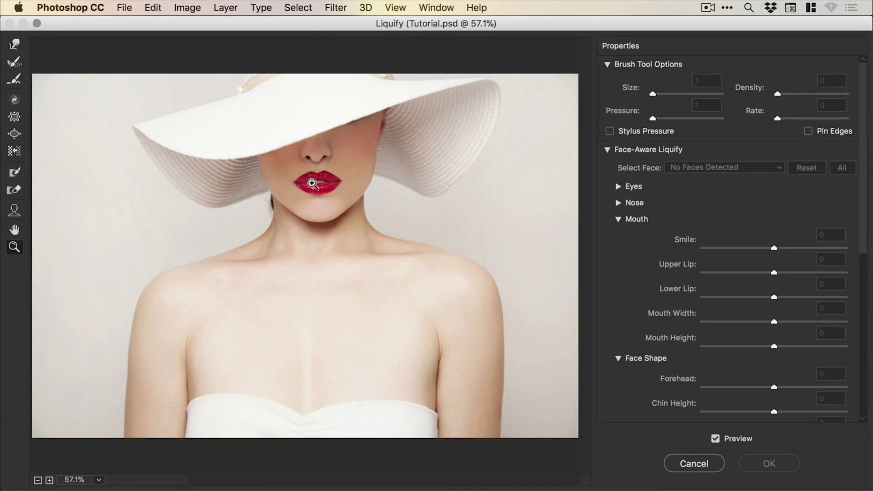
{"action": "left_click", "coordinate": [314, 183]}
{"action": "key", "text": "super+1"}
{"action": "left_click", "coordinate": [294, 222]}
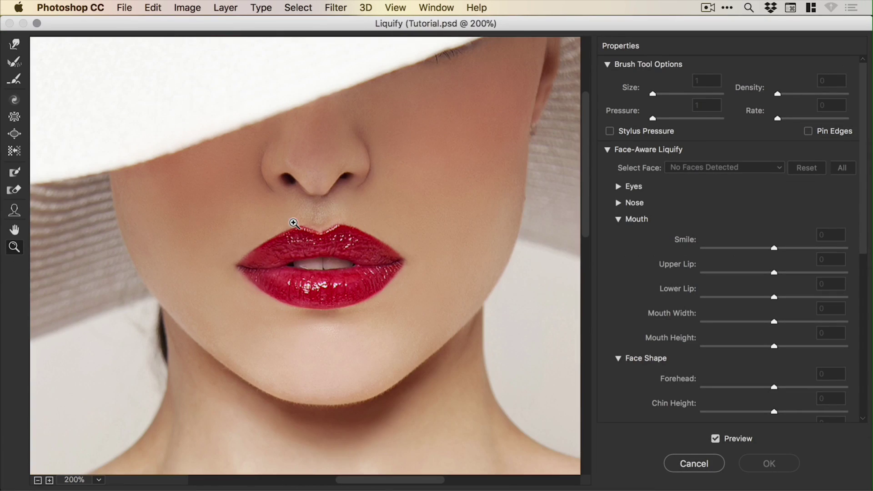
{"action": "left_click", "coordinate": [317, 267]}
{"action": "mouse_move", "coordinate": [332, 258]}
{"action": "left_mouse_down"}
{"action": "mouse_move", "coordinate": [373, 231]}
{"action": "mouse_move", "coordinate": [370, 217]}
{"action": "left_mouse_up"}
{"action": "left_click", "coordinate": [15, 45]}
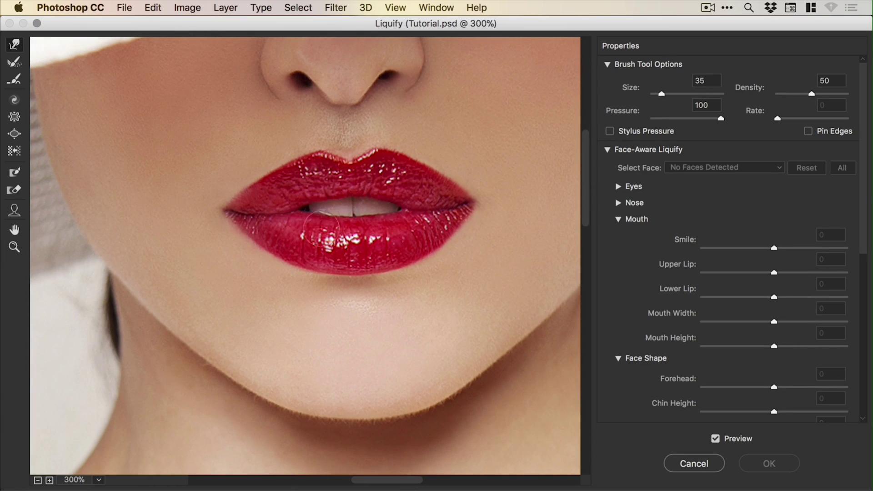
Step: Pull a pointed drip straight down from the centre of the lower lip using the Forward Warp tool at brush size 40
{"action": "key", "text": "bracketleft"}
{"action": "key", "text": "bracketright"}
{"action": "key", "text": "bracketright"}
{"action": "key", "text": "bracketright"}
{"action": "key", "text": "bracketright"}
{"action": "key", "text": "bracketleft"}
{"action": "key", "text": "bracketleft"}
{"action": "left_click_drag", "start_coordinate": [348, 257], "coordinate": [345, 330]}
{"action": "key", "text": "ctrl+alt+z"}
{"action": "left_click_drag", "start_coordinate": [347, 257], "coordinate": [344, 318]}
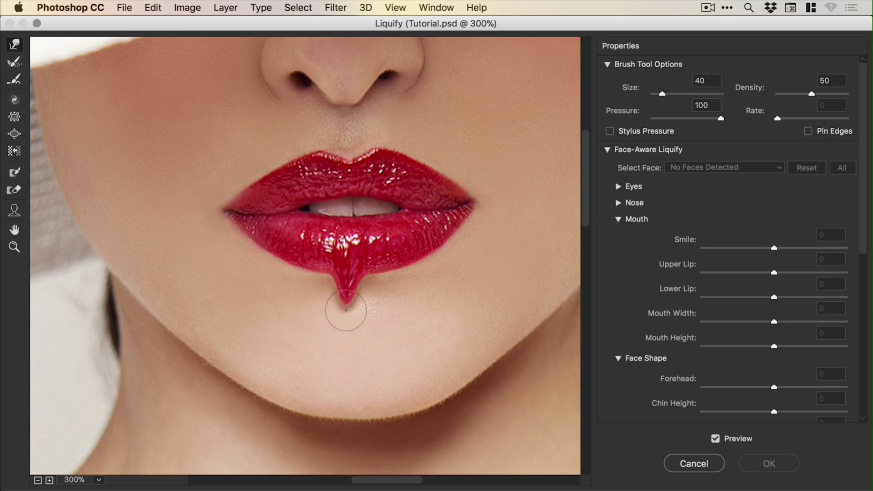
{"action": "key", "text": "ctrl+alt+z"}
{"action": "left_click_drag", "start_coordinate": [348, 255], "coordinate": [347, 321]}
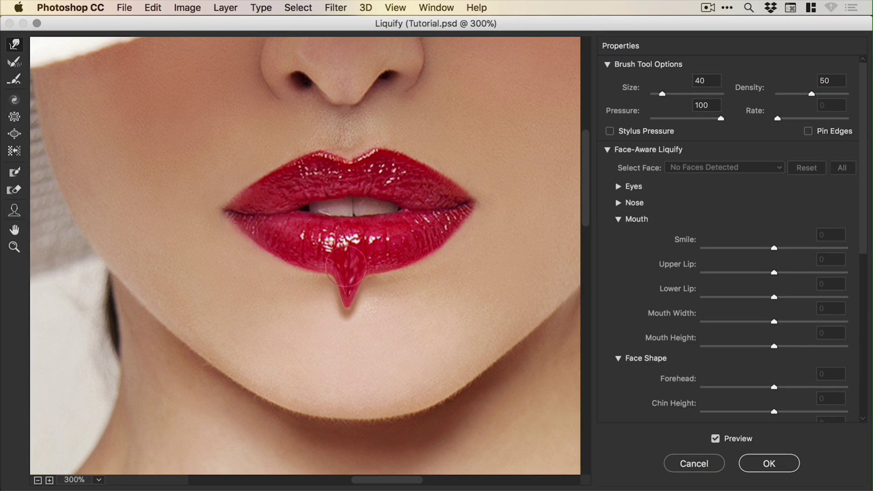
{"action": "mouse_move", "coordinate": [347, 269]}
{"action": "left_mouse_down"}
{"action": "mouse_move", "coordinate": [347, 320]}
{"action": "mouse_move", "coordinate": [314, 324]}
{"action": "left_mouse_up"}
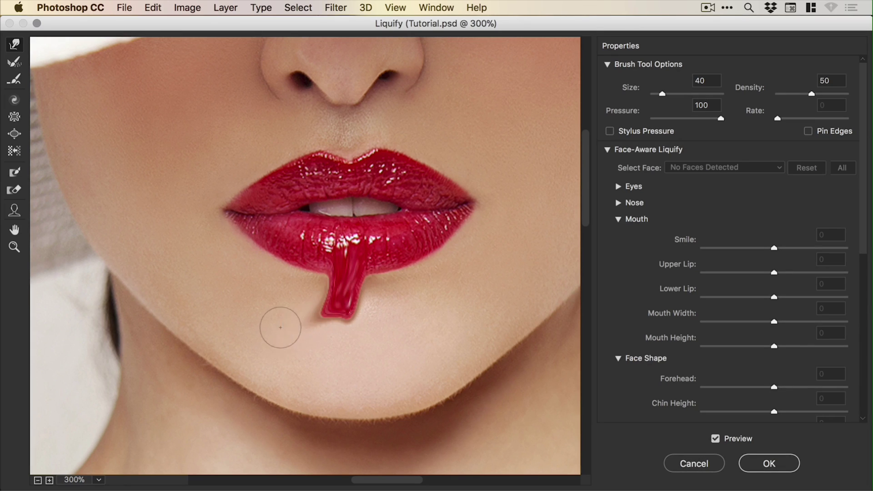
{"action": "key", "text": "ctrl+alt+z"}
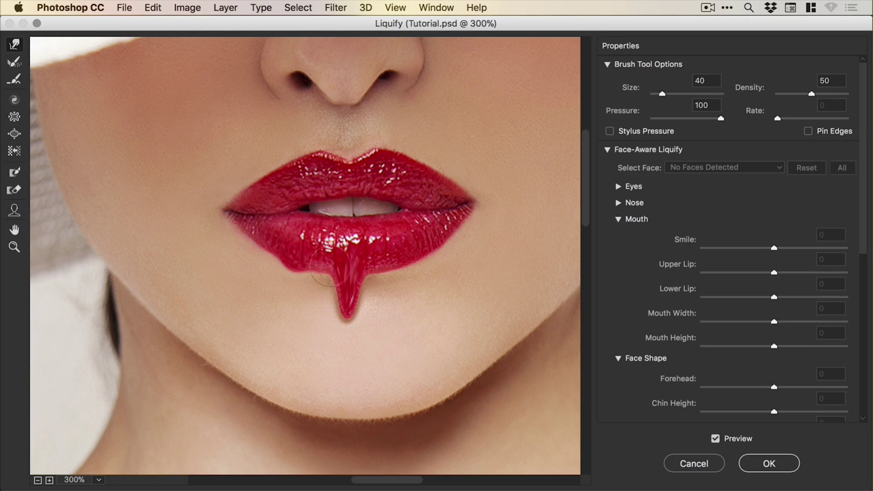
Step: Push small bulges downward from the lower lip's edge on both sides of the central drip, using a smaller Forward Warp brush
{"action": "key", "text": "bracketleft"}
{"action": "key", "text": "bracketleft"}
{"action": "left_click_drag", "start_coordinate": [401, 255], "coordinate": [401, 269]}
{"action": "key", "text": "bracketright"}
{"action": "mouse_move", "coordinate": [292, 254]}
{"action": "left_mouse_down"}
{"action": "mouse_move", "coordinate": [294, 268]}
{"action": "mouse_move", "coordinate": [322, 272]}
{"action": "left_mouse_up"}
{"action": "key", "text": "bracketleft"}
{"action": "left_click_drag", "start_coordinate": [376, 266], "coordinate": [376, 272]}
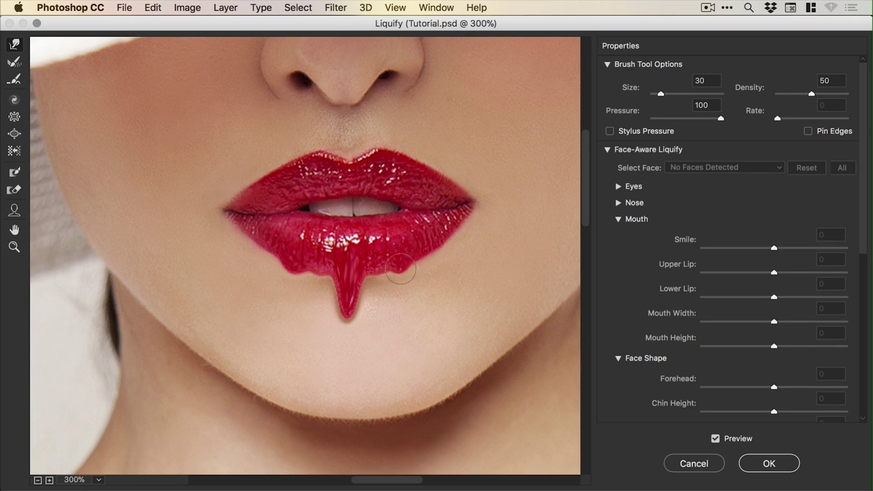
{"action": "key", "text": "bracketleft"}
{"action": "left_click_drag", "start_coordinate": [400, 267], "coordinate": [400, 280]}
Step: Lengthen the central drip and stretch the right-hand bulge into a second, shorter drip with the warp brush at size 30
{"action": "key", "text": "bracketright"}
{"action": "key", "text": "bracketright"}
{"action": "left_click_drag", "start_coordinate": [344, 295], "coordinate": [344, 332]}
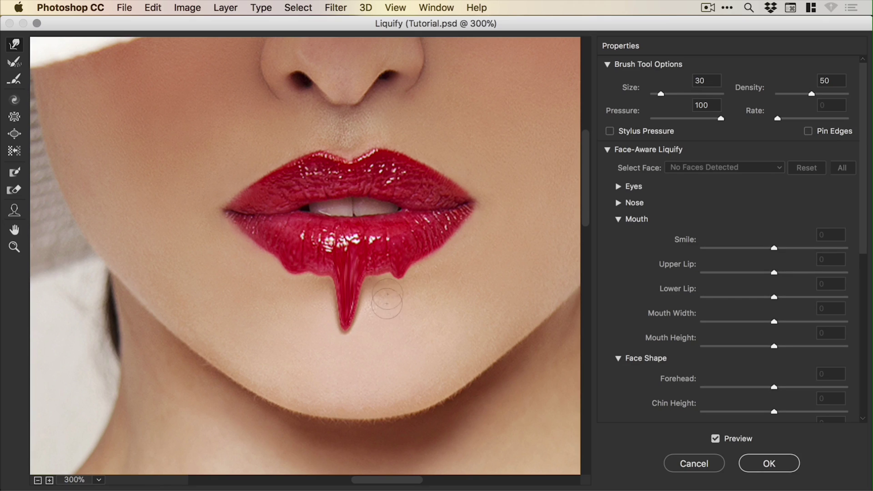
{"action": "left_click_drag", "start_coordinate": [343, 298], "coordinate": [347, 343]}
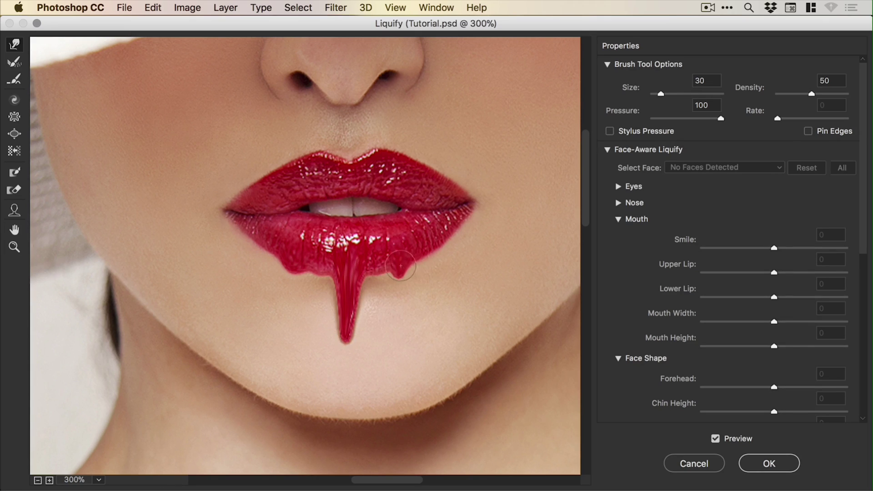
{"action": "left_click_drag", "start_coordinate": [400, 272], "coordinate": [398, 298]}
Step: Try to warp the area around the drips using a large Forward Warp brush of size 80
{"action": "key", "text": "["}
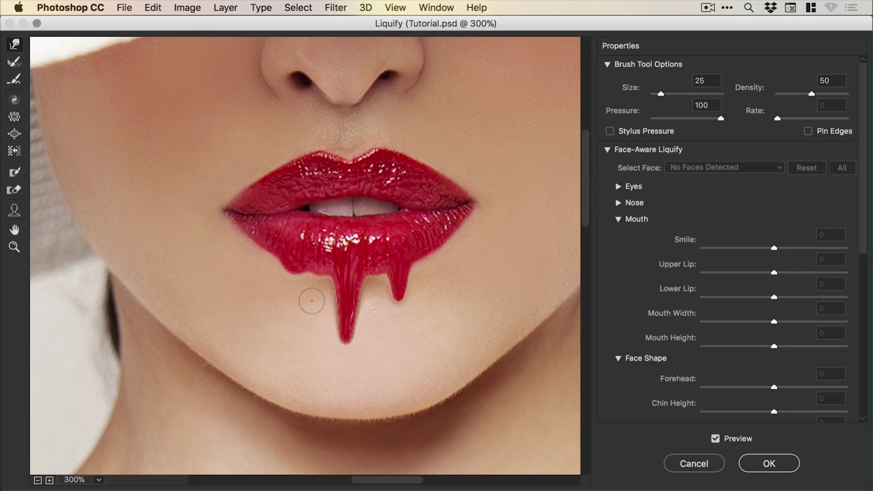
{"action": "key", "text": "]"}
{"action": "key", "text": "]"}
{"action": "key", "text": "]"}
{"action": "key", "text": "]"}
{"action": "key", "text": "]"}
{"action": "key", "text": "bracketright"}
{"action": "key", "text": "bracketright"}
{"action": "key", "text": "bracketright"}
{"action": "key", "text": "bracketright"}
{"action": "key", "text": "bracketright"}
{"action": "key", "text": "bracketright"}
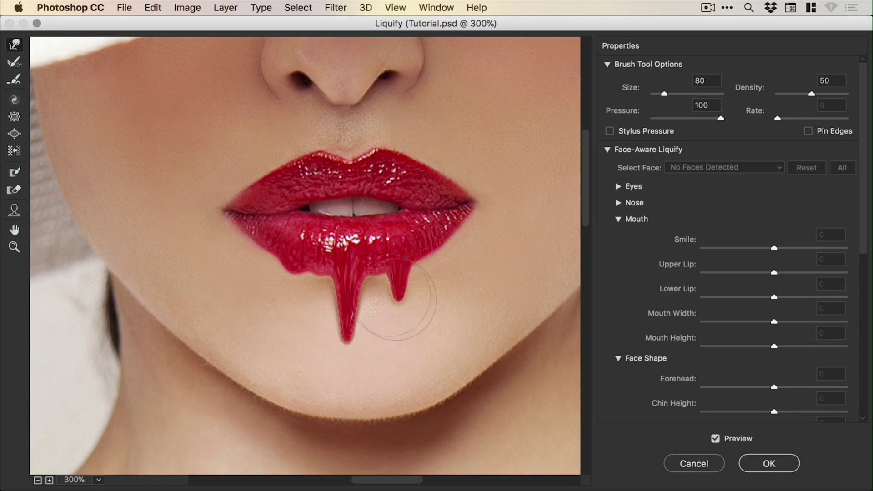
{"action": "mouse_move", "coordinate": [332, 354]}
{"action": "left_mouse_down"}
{"action": "mouse_move", "coordinate": [345, 367]}
{"action": "mouse_move", "coordinate": [354, 345]}
{"action": "mouse_move", "coordinate": [321, 331]}
{"action": "mouse_move", "coordinate": [387, 338]}
{"action": "mouse_move", "coordinate": [351, 341]}
{"action": "mouse_move", "coordinate": [302, 321]}
{"action": "mouse_move", "coordinate": [351, 332]}
{"action": "mouse_move", "coordinate": [404, 314]}
{"action": "left_mouse_up"}
{"action": "key", "text": "super+alt+z"}
{"action": "key", "text": "super+alt+z"}
{"action": "key", "text": "super+alt+z"}
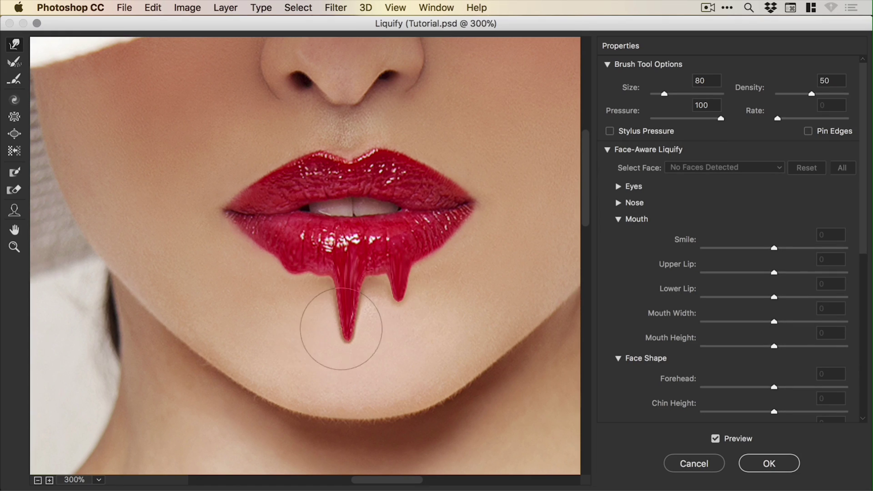
Step: Swell the tip of the central drip into a rounded bead with the Bloat tool, reducing the brush from size 80 to 35
{"action": "left_click", "coordinate": [15, 134]}
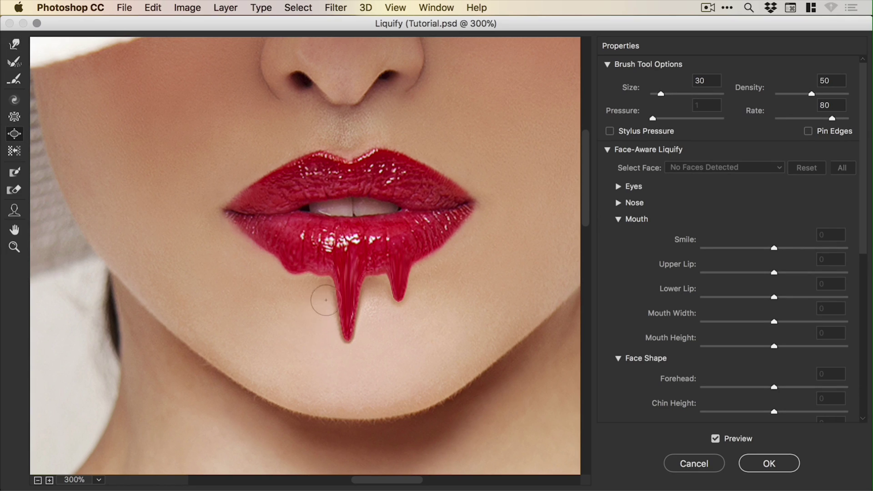
{"action": "key", "text": "bracketright"}
{"action": "key", "text": "bracketright"}
{"action": "left_click", "coordinate": [159, 6]}
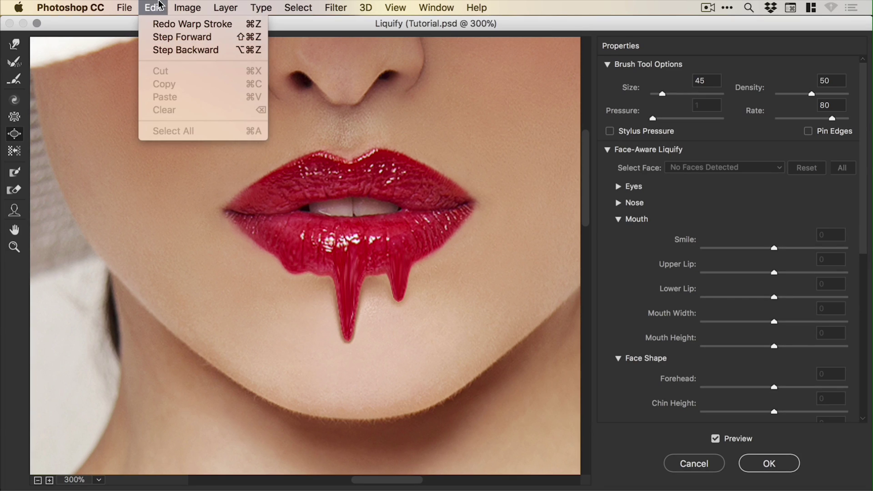
{"action": "left_click", "coordinate": [167, 50]}
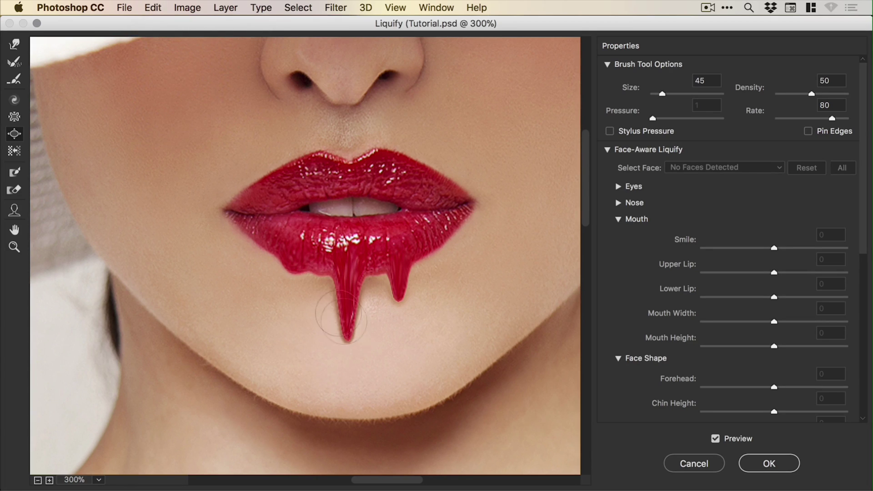
{"action": "key", "text": "bracketright"}
{"action": "key", "text": "bracketright"}
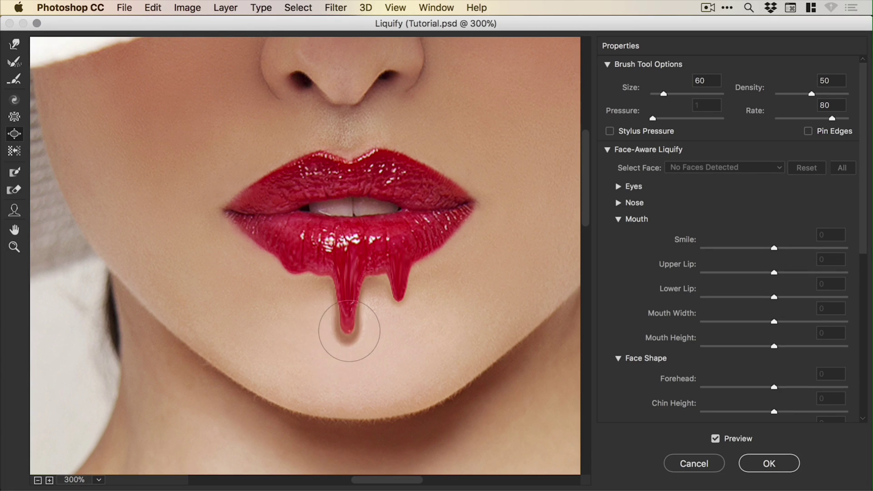
{"action": "key", "text": "super+space"}
{"action": "key", "text": "super+z"}
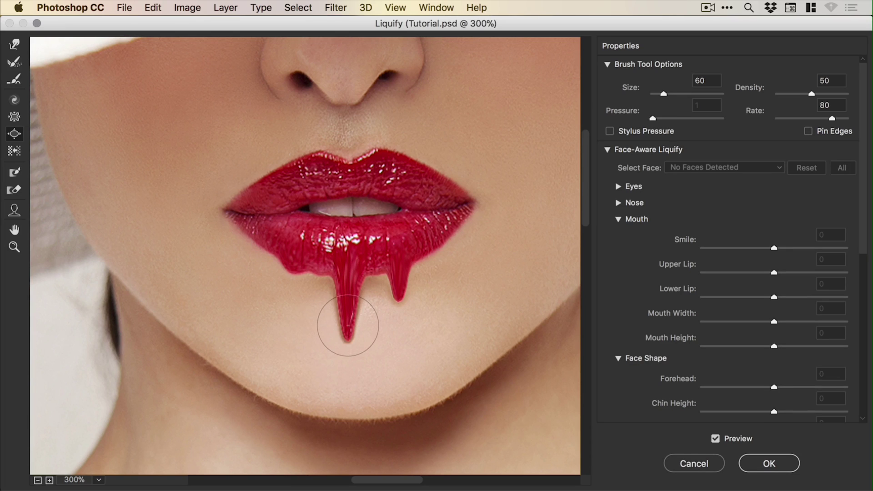
{"action": "left_click", "coordinate": [349, 326]}
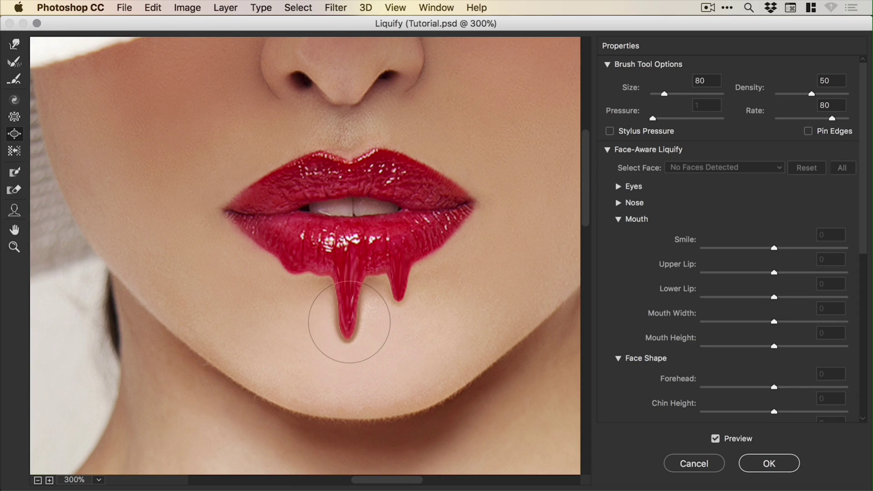
{"action": "key", "text": "bracketleft"}
{"action": "key", "text": "bracketleft"}
{"action": "key", "text": "bracketleft"}
{"action": "key", "text": "bracketleft"}
{"action": "key", "text": "bracketleft"}
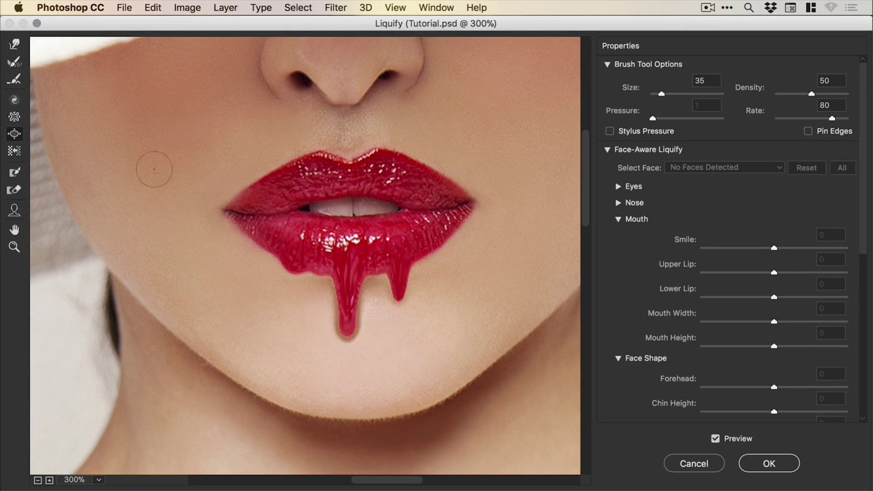
Step: Narrow the neck of the central drip above its rounded tip using the Pucker tool at brush sizes 35 and 20
{"action": "left_click", "coordinate": [17, 121]}
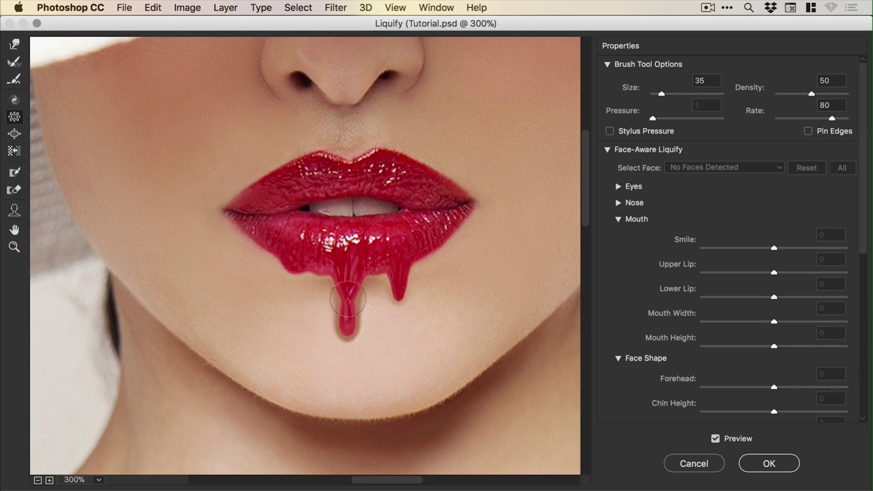
{"action": "left_click_drag", "start_coordinate": [346, 293], "coordinate": [348, 297]}
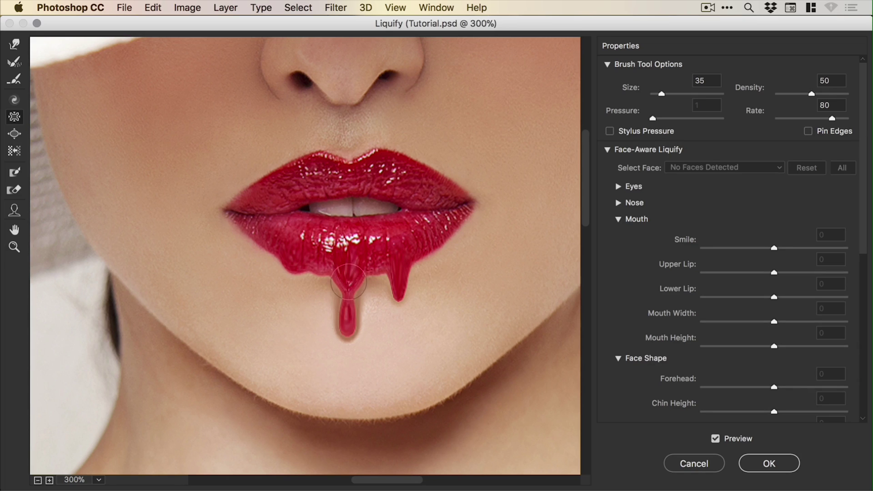
{"action": "left_click_drag", "start_coordinate": [348, 281], "coordinate": [350, 291]}
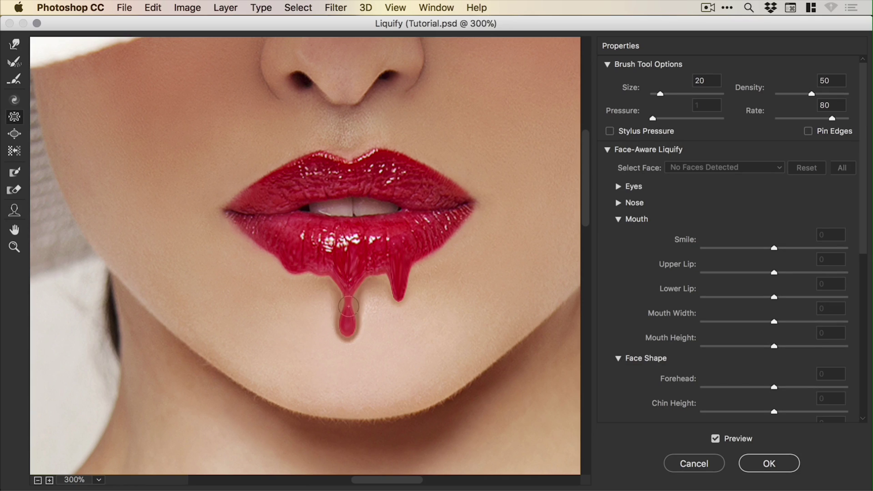
{"action": "left_click_drag", "start_coordinate": [379, 284], "coordinate": [398, 288]}
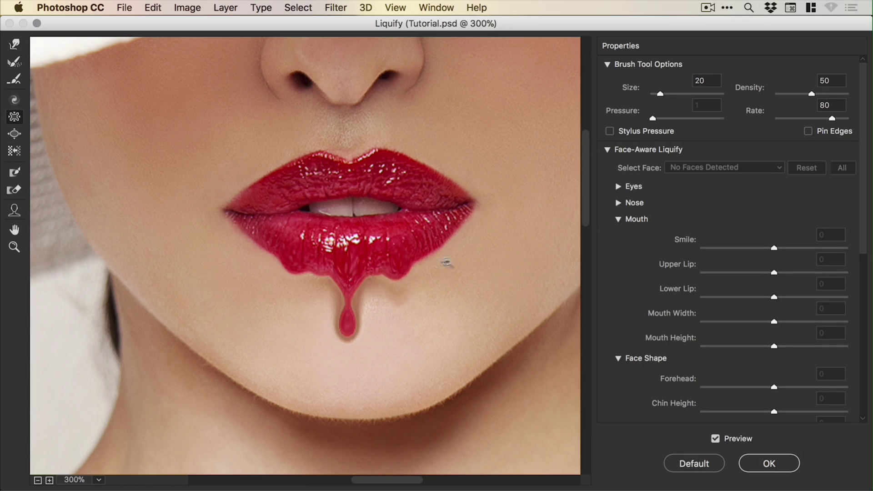
{"action": "key", "text": "super+alt+z"}
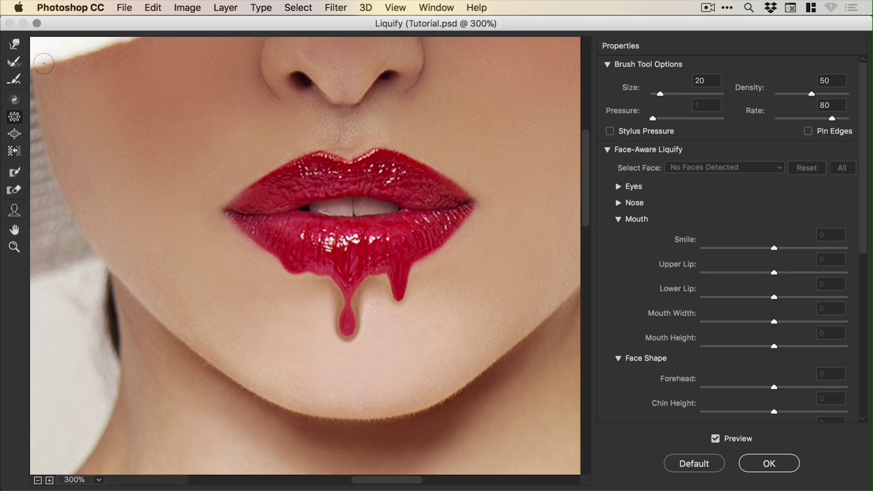
Step: Thin the central drip's stem by pushing its sides inward with the Forward Warp tool at brush size 35
{"action": "left_click", "coordinate": [14, 44]}
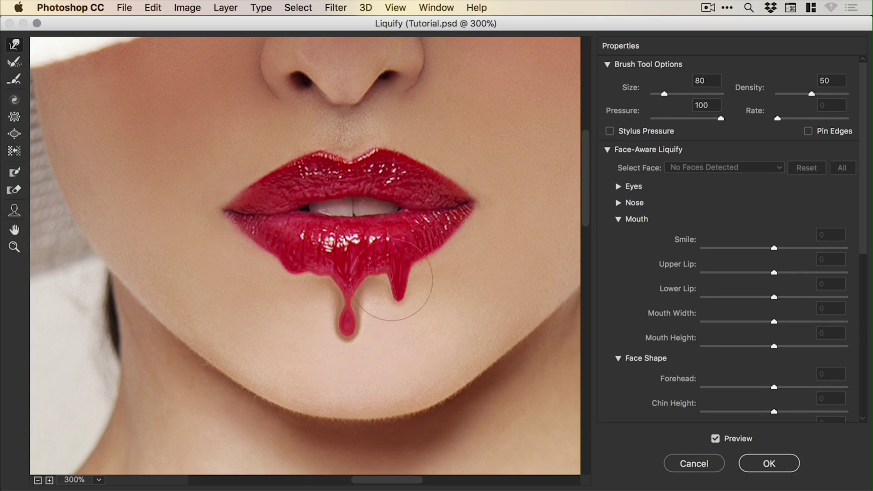
{"action": "key", "text": "bracketleft"}
{"action": "key", "text": "bracketleft"}
{"action": "key", "text": "bracketleft"}
{"action": "key", "text": "bracketleft"}
{"action": "key", "text": "bracketleft"}
{"action": "key", "text": "bracketleft"}
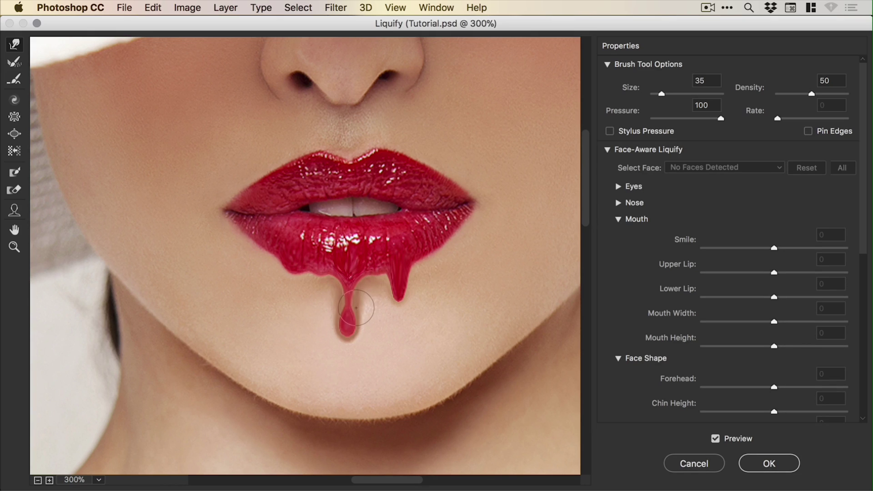
{"action": "mouse_move", "coordinate": [335, 310]}
{"action": "left_mouse_down"}
{"action": "mouse_move", "coordinate": [346, 309]}
{"action": "mouse_move", "coordinate": [346, 317]}
{"action": "left_mouse_up"}
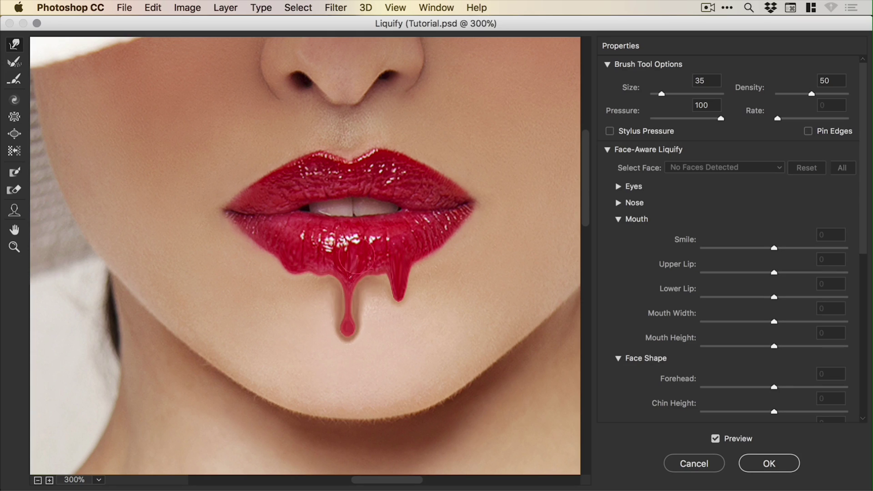
Step: Round the tip of the shorter drip with the Bloat tool and narrow its neck with the Pucker tool at brush size 30
{"action": "left_click", "coordinate": [14, 133]}
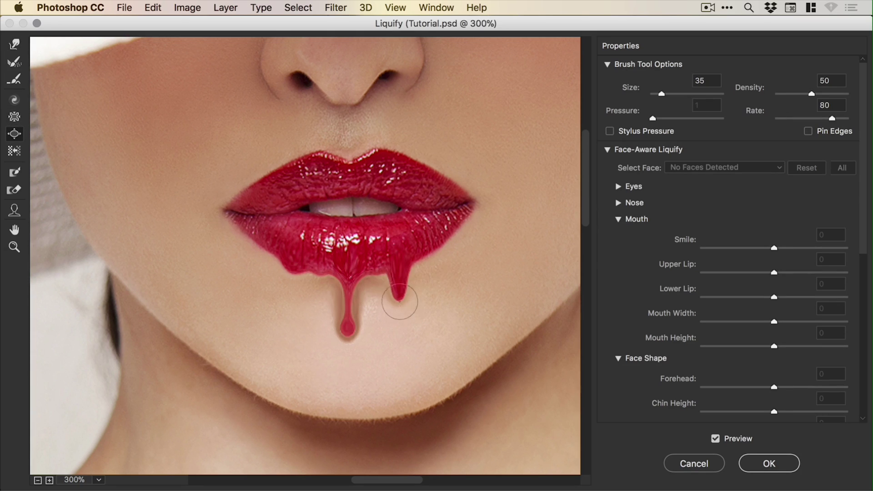
{"action": "left_click", "coordinate": [13, 117]}
{"action": "key", "text": "bracketright"}
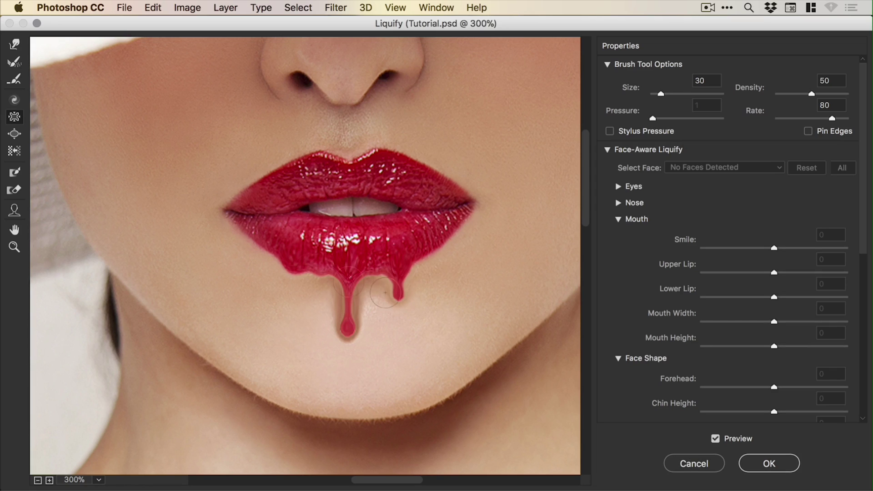
Step: Refine the shorter drip's stem and tip with Forward Warp at brush sizes 35 and 30, undoing a stray stroke
{"action": "left_click", "coordinate": [14, 44]}
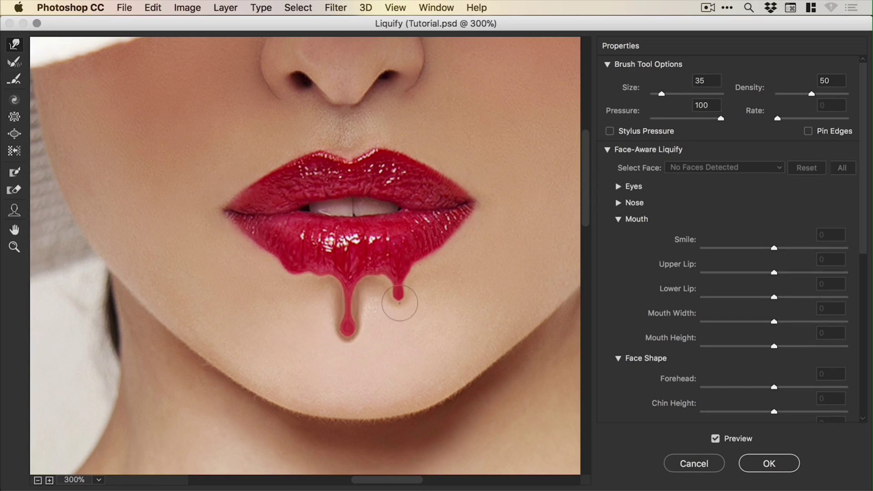
{"action": "key", "text": "bracketleft"}
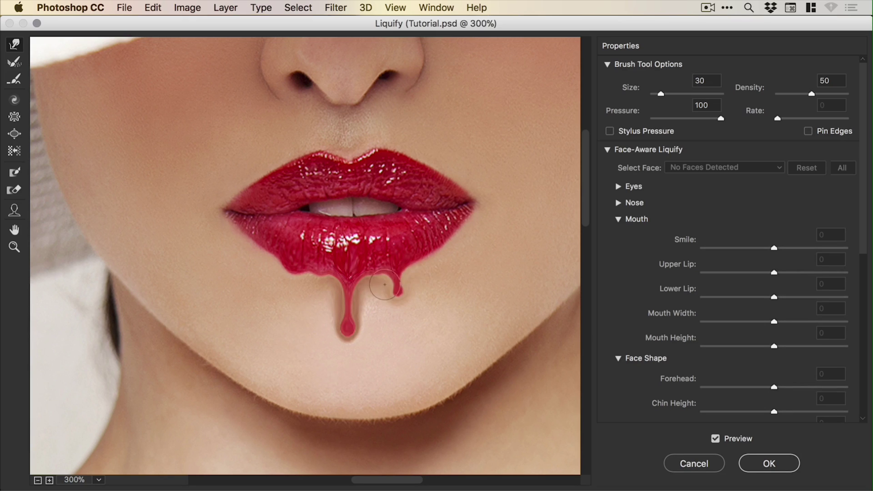
{"action": "key", "text": "super+z"}
{"action": "left_click_drag", "start_coordinate": [401, 296], "coordinate": [406, 296]}
Step: Step backward through the recent warp strokes on the shorter drip and step forward to restore them
{"action": "key", "text": "alt"}
{"action": "left_click", "coordinate": [153, 7]}
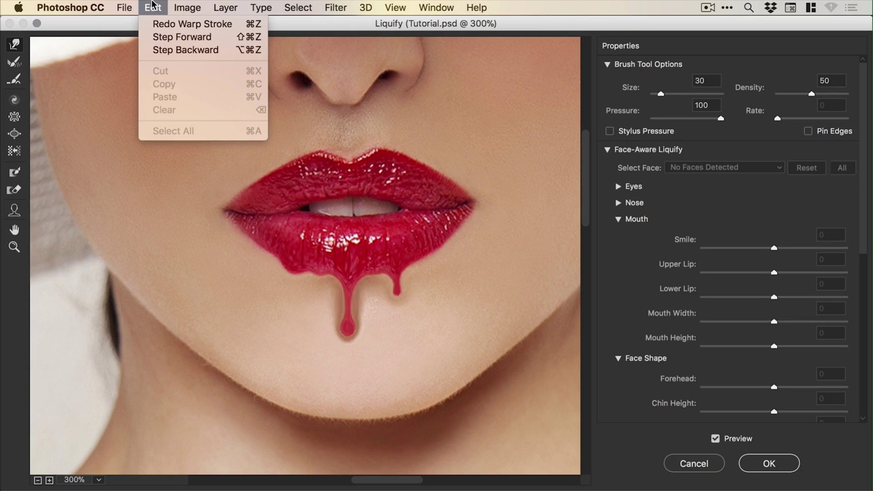
{"action": "left_click", "coordinate": [153, 5]}
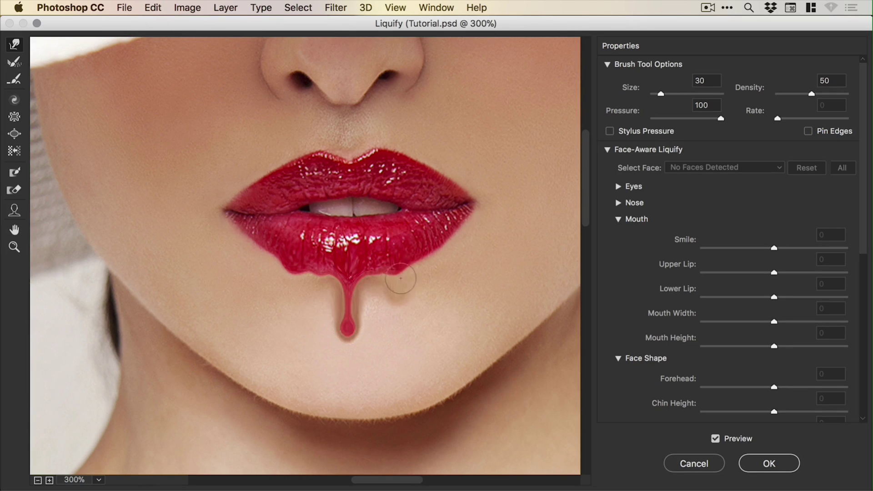
{"action": "key", "text": "alt"}
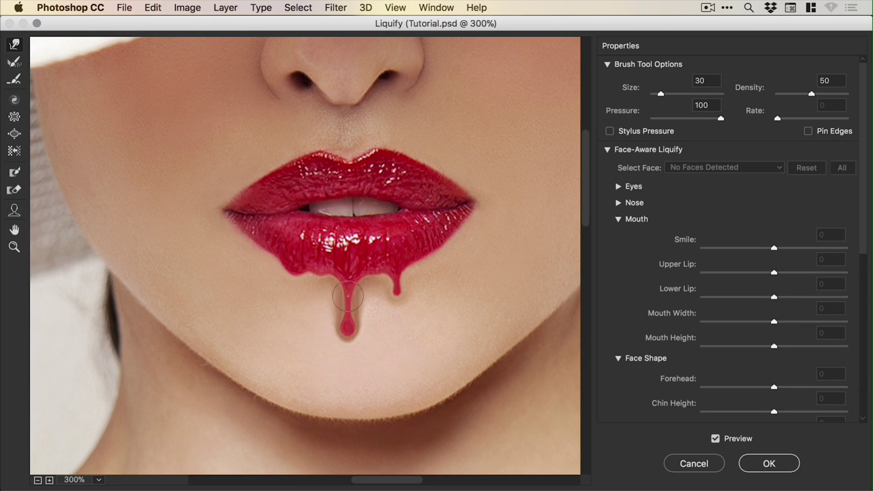
Step: Apply the Liquify changes to the Subject layer and check the skin around the drips up close
{"action": "left_click", "coordinate": [770, 463]}
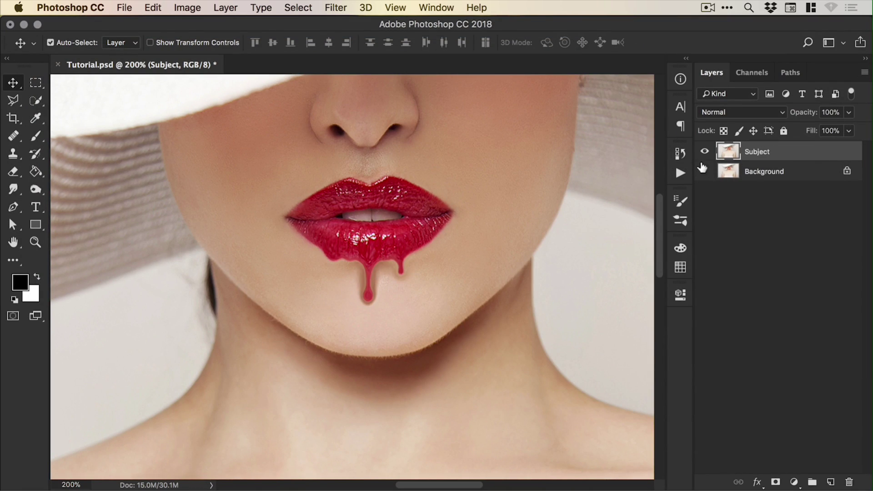
{"action": "left_click", "coordinate": [702, 169]}
{"action": "key", "text": "super+z"}
{"action": "left_click", "coordinate": [365, 267], "text": "super"}
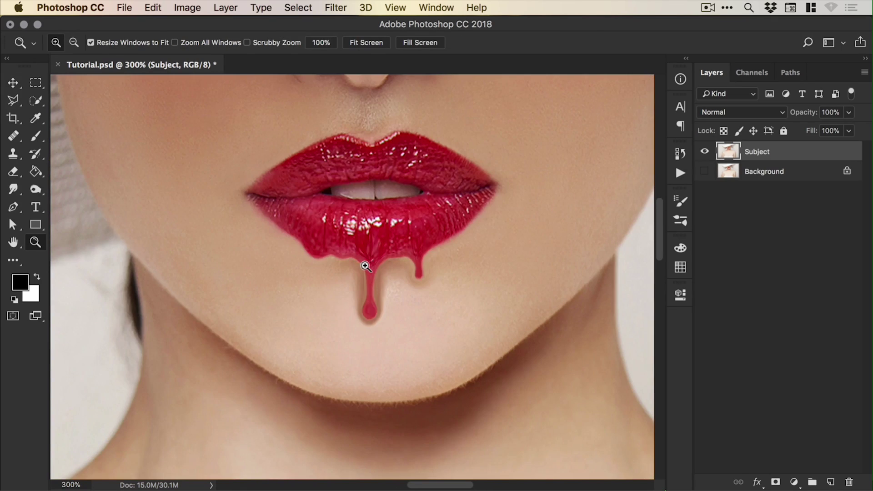
{"action": "left_click", "coordinate": [362, 276], "text": "super"}
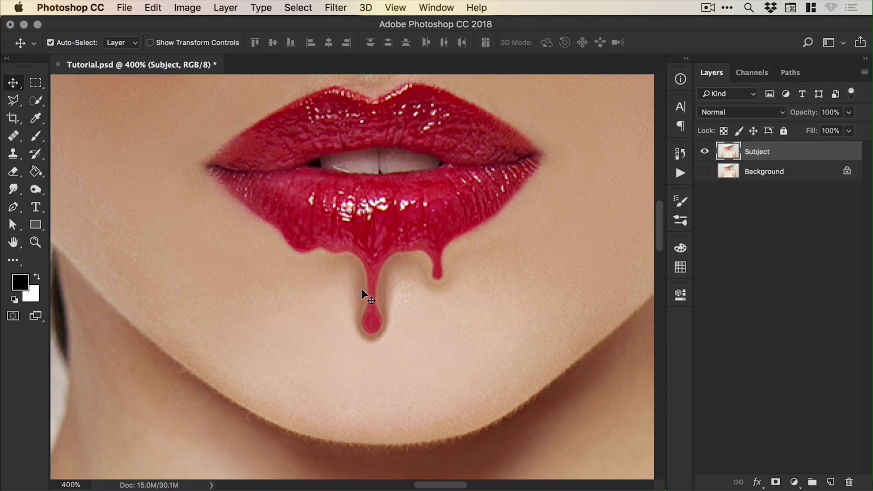
Step: Duplicate the Background layer within Tutorial.psd and make the copy visible beneath the visible Subject layer
{"action": "right_click", "coordinate": [765, 173]}
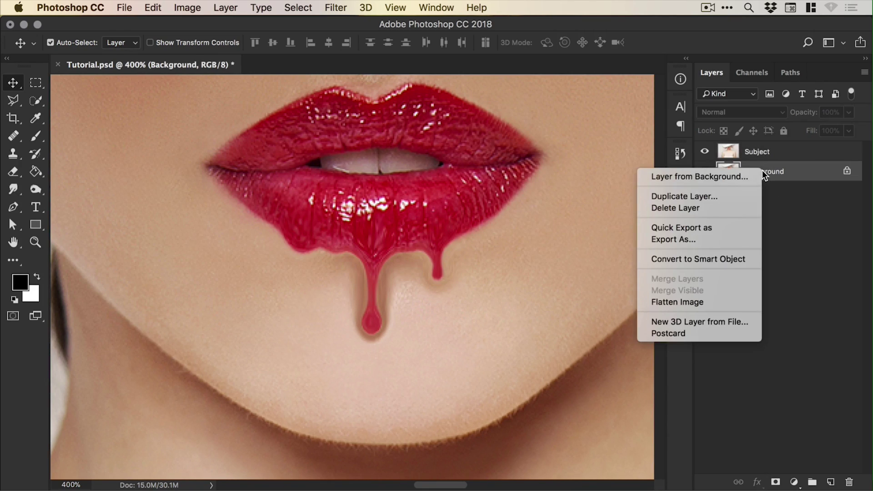
{"action": "left_click", "coordinate": [693, 198]}
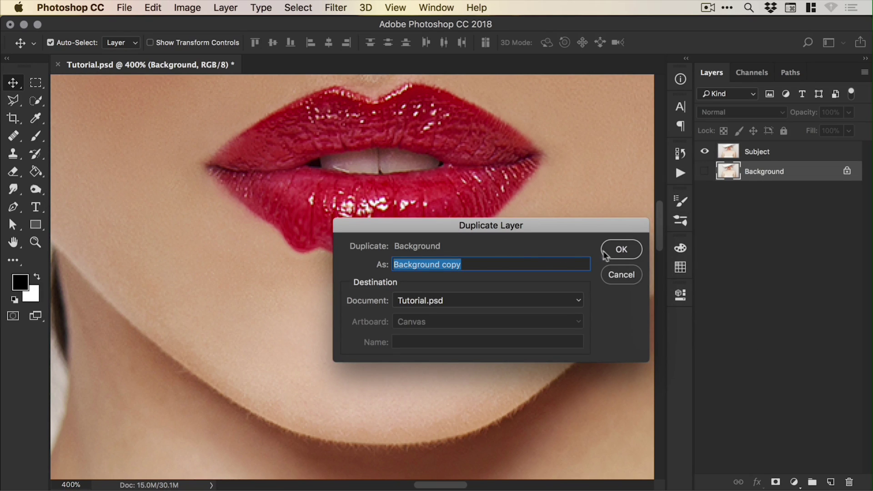
{"action": "left_click", "coordinate": [633, 252]}
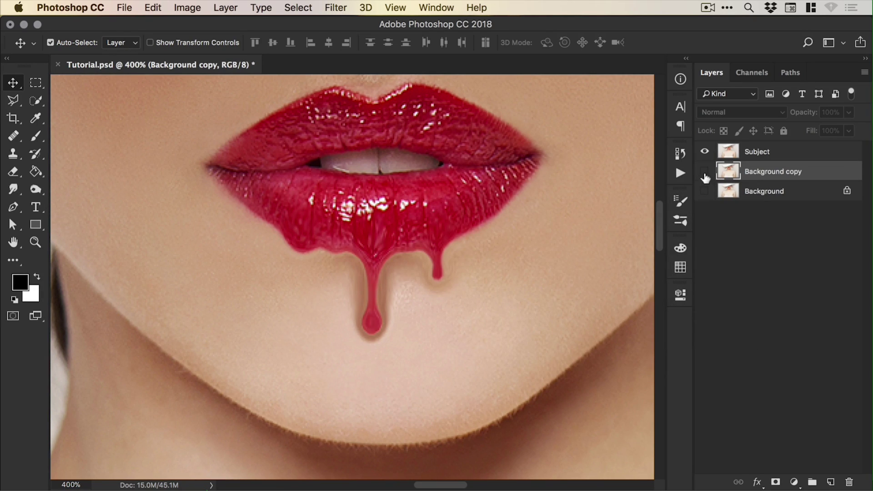
{"action": "left_click", "coordinate": [704, 152]}
{"action": "left_click", "coordinate": [705, 172]}
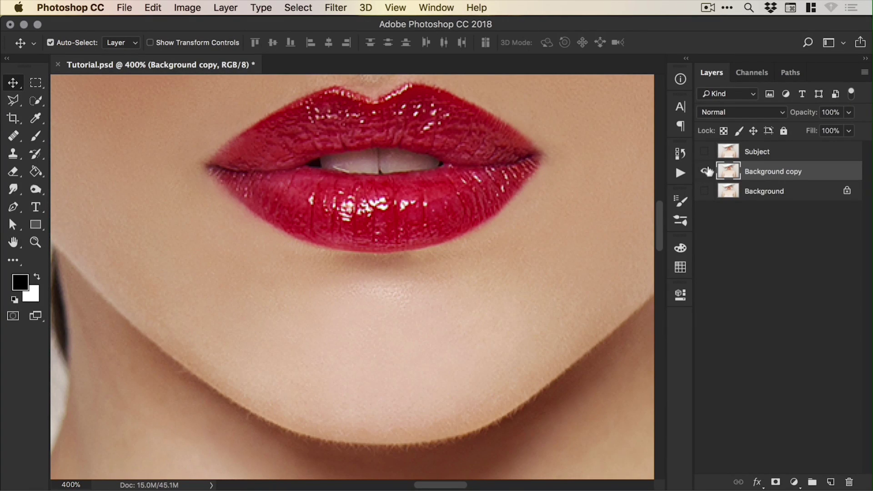
{"action": "left_click", "coordinate": [706, 152]}
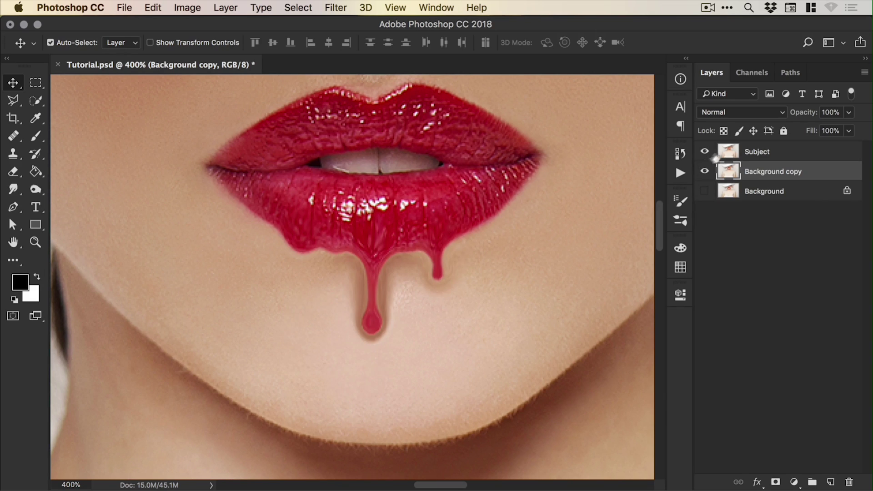
Step: Add a layer mask to the Subject layer and invert it to black
{"action": "left_click", "coordinate": [758, 155]}
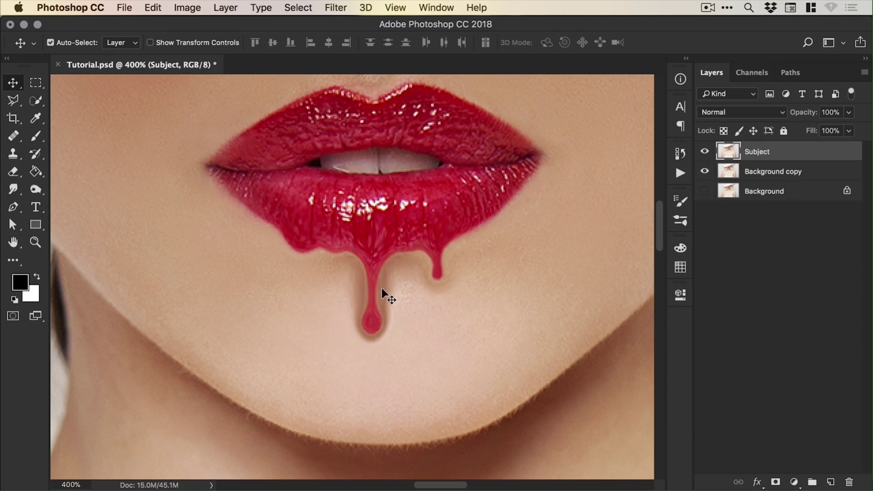
{"action": "left_click", "coordinate": [775, 482]}
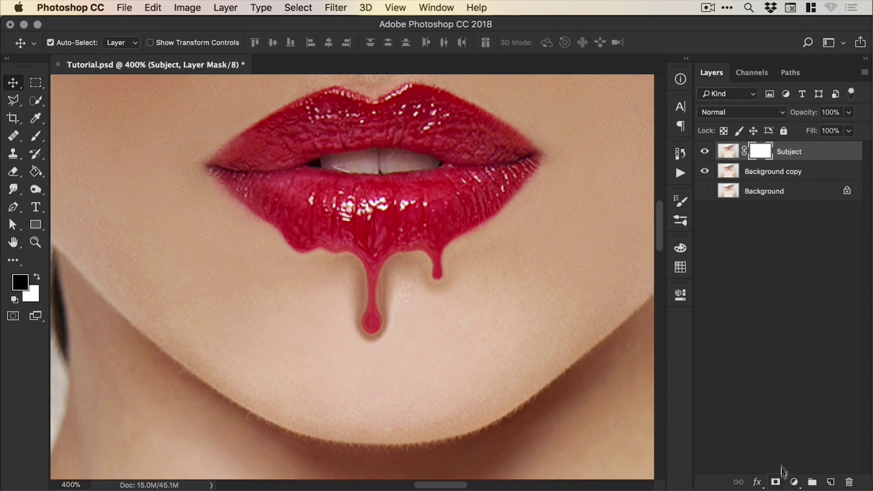
{"action": "left_click", "coordinate": [188, 7]}
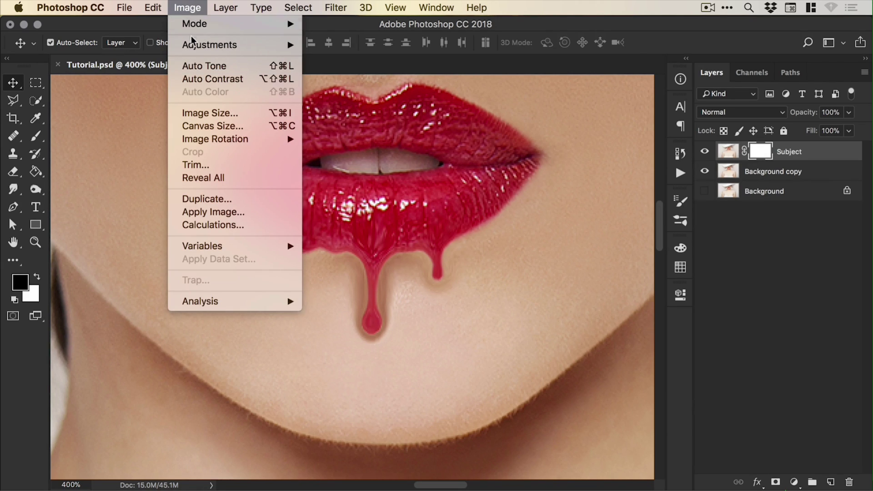
{"action": "mouse_move", "coordinate": [191, 44]}
{"action": "left_click", "coordinate": [354, 205]}
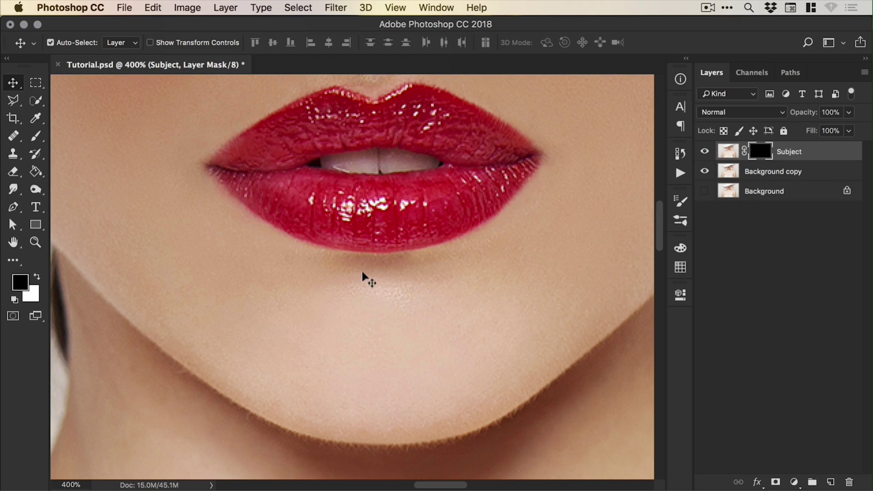
Step: Set the foreground color to white (ffffff) and the soft round brush size to 70 px
{"action": "left_click", "coordinate": [21, 283]}
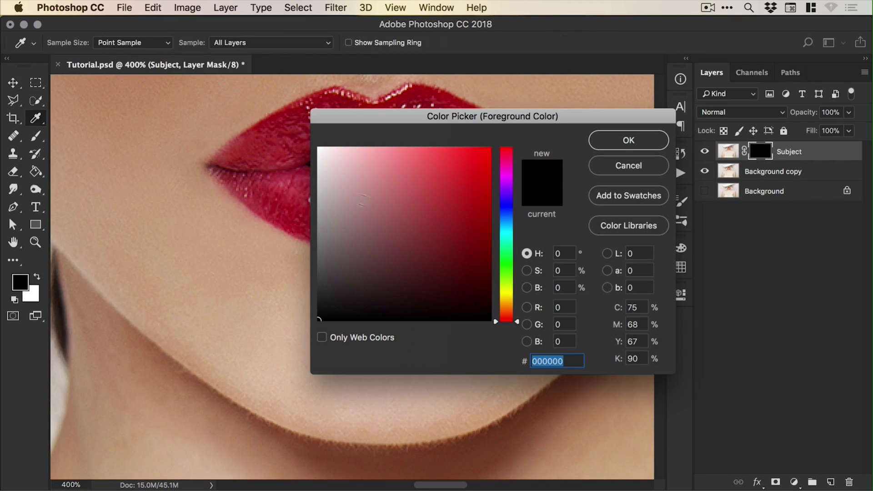
{"action": "type", "text": "ffffff"}
{"action": "left_click", "coordinate": [627, 139]}
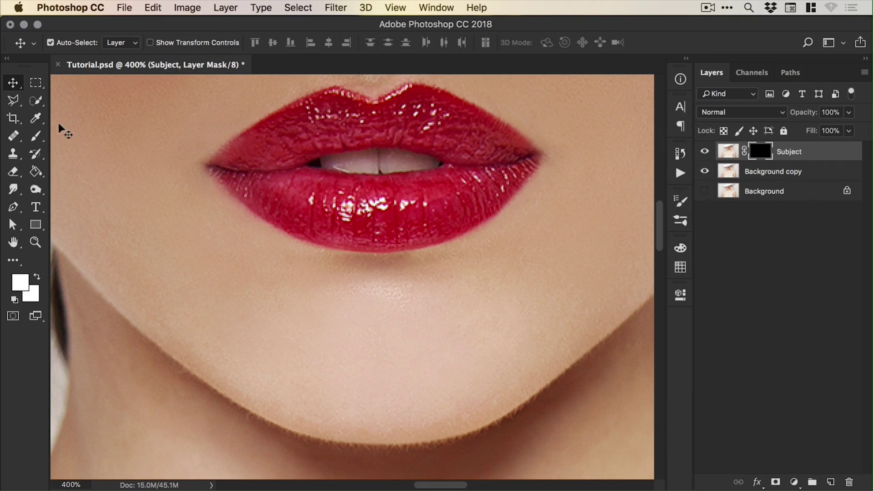
{"action": "left_click", "coordinate": [35, 135]}
{"action": "left_click", "coordinate": [41, 43]}
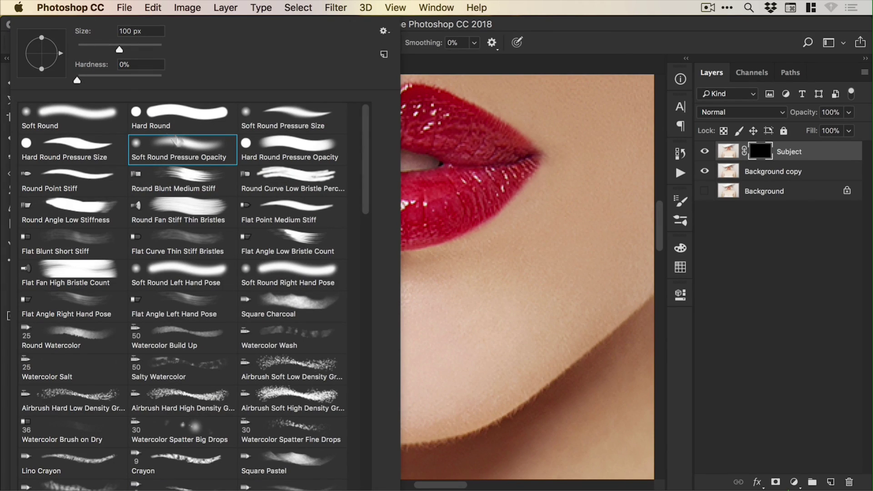
{"action": "left_click_drag", "start_coordinate": [120, 49], "coordinate": [106, 49]}
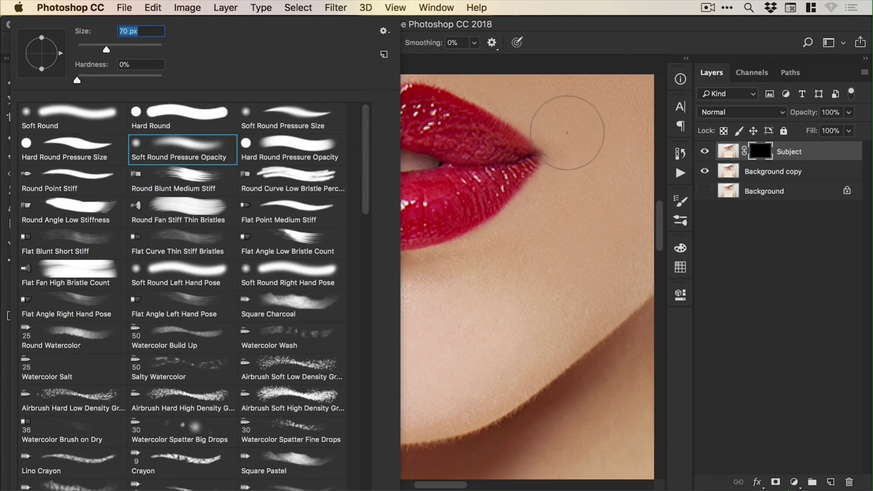
{"action": "left_click", "coordinate": [570, 134]}
Step: Reduce the brush to 20 px and paint white on the Subject mask to reveal the drips and reshaped lower lip edge
{"action": "key", "text": "bracketleft"}
{"action": "key", "text": "bracketleft"}
{"action": "key", "text": "bracketleft"}
{"action": "key", "text": "bracketleft"}
{"action": "key", "text": "bracketleft"}
{"action": "key", "text": "bracketleft"}
{"action": "key", "text": "bracketleft"}
{"action": "key", "text": "bracketleft"}
{"action": "left_click_drag", "start_coordinate": [373, 240], "coordinate": [370, 298]}
{"action": "mouse_move", "coordinate": [373, 264]}
{"action": "left_mouse_down"}
{"action": "mouse_move", "coordinate": [368, 249]}
{"action": "mouse_move", "coordinate": [385, 251]}
{"action": "mouse_move", "coordinate": [372, 324]}
{"action": "mouse_move", "coordinate": [374, 291]}
{"action": "left_mouse_up"}
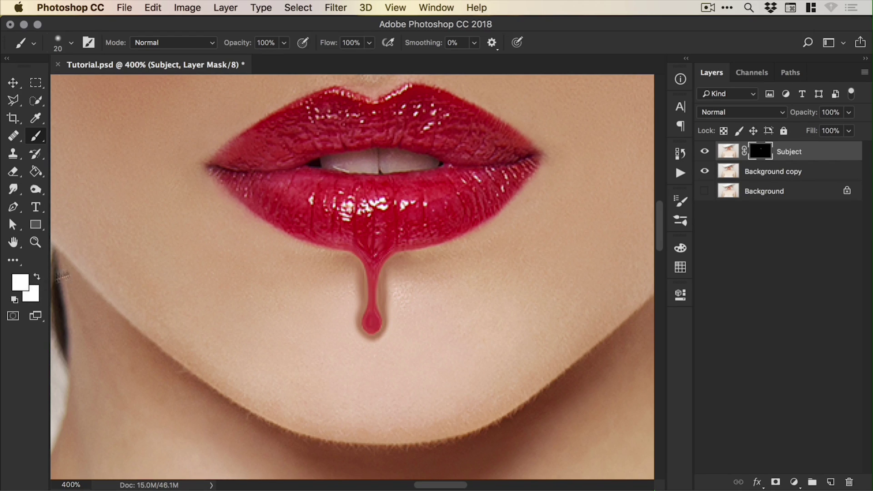
{"action": "mouse_move", "coordinate": [309, 230]}
{"action": "left_mouse_down"}
{"action": "mouse_move", "coordinate": [289, 236]}
{"action": "mouse_move", "coordinate": [300, 248]}
{"action": "mouse_move", "coordinate": [382, 257]}
{"action": "mouse_move", "coordinate": [430, 250]}
{"action": "mouse_move", "coordinate": [437, 276]}
{"action": "left_mouse_up"}
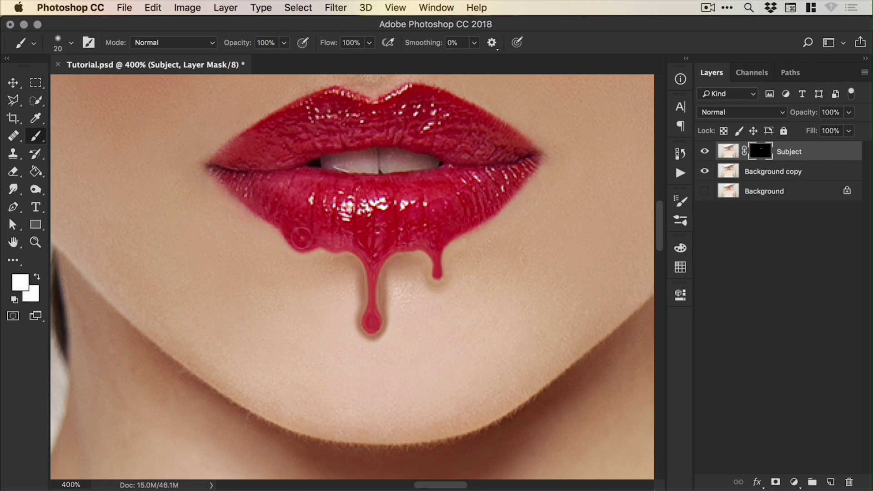
Step: Set the foreground color to black (000000) and mask out the distorted skin beside the central drip's stem with a 10 px brush
{"action": "left_click", "coordinate": [371, 298]}
{"action": "left_click", "coordinate": [373, 300]}
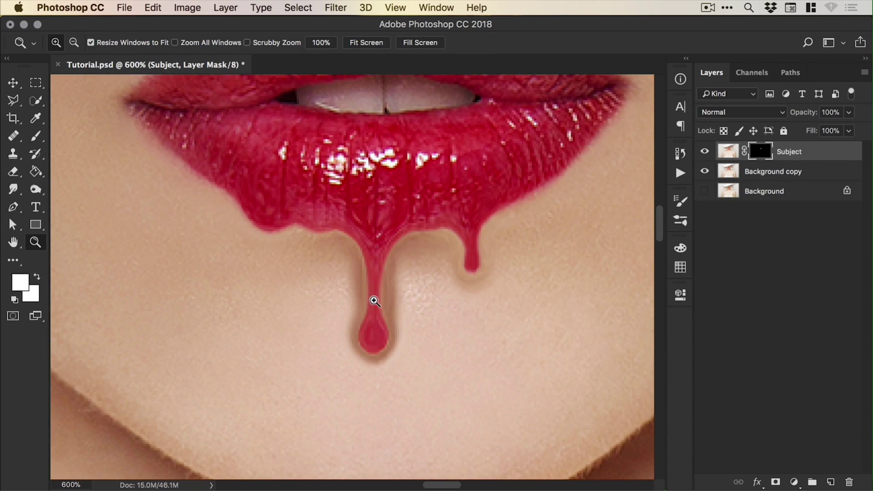
{"action": "left_click", "coordinate": [20, 282]}
{"action": "mouse_move", "coordinate": [386, 240]}
{"action": "left_mouse_down"}
{"action": "mouse_move", "coordinate": [397, 245]}
{"action": "mouse_move", "coordinate": [318, 320]}
{"action": "left_mouse_up"}
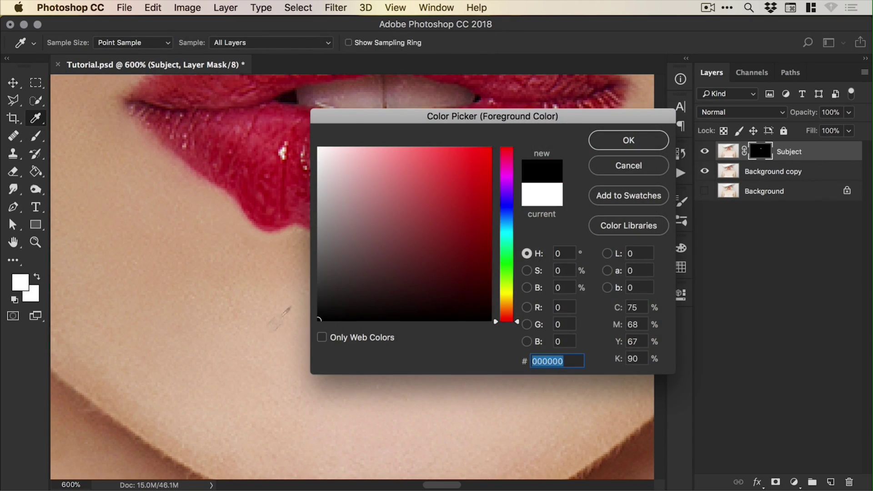
{"action": "left_click", "coordinate": [624, 140]}
{"action": "key", "text": "bracketleft"}
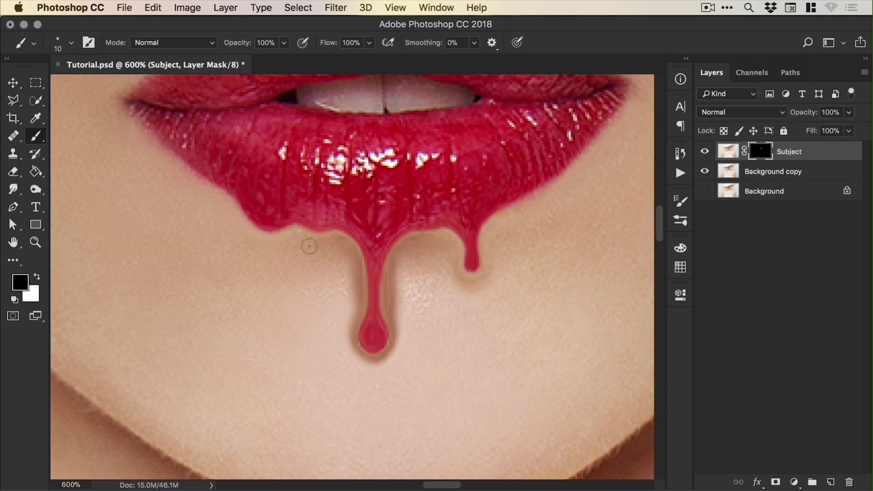
{"action": "mouse_move", "coordinate": [339, 250]}
{"action": "left_mouse_down"}
{"action": "mouse_move", "coordinate": [351, 265]}
{"action": "mouse_move", "coordinate": [348, 312]}
{"action": "mouse_move", "coordinate": [353, 284]}
{"action": "mouse_move", "coordinate": [344, 322]}
{"action": "mouse_move", "coordinate": [356, 283]}
{"action": "mouse_move", "coordinate": [339, 327]}
{"action": "mouse_move", "coordinate": [350, 360]}
{"action": "mouse_move", "coordinate": [403, 336]}
{"action": "mouse_move", "coordinate": [392, 280]}
{"action": "mouse_move", "coordinate": [403, 260]}
{"action": "mouse_move", "coordinate": [395, 279]}
{"action": "left_mouse_up"}
{"action": "key", "text": "x"}
{"action": "key", "text": "x"}
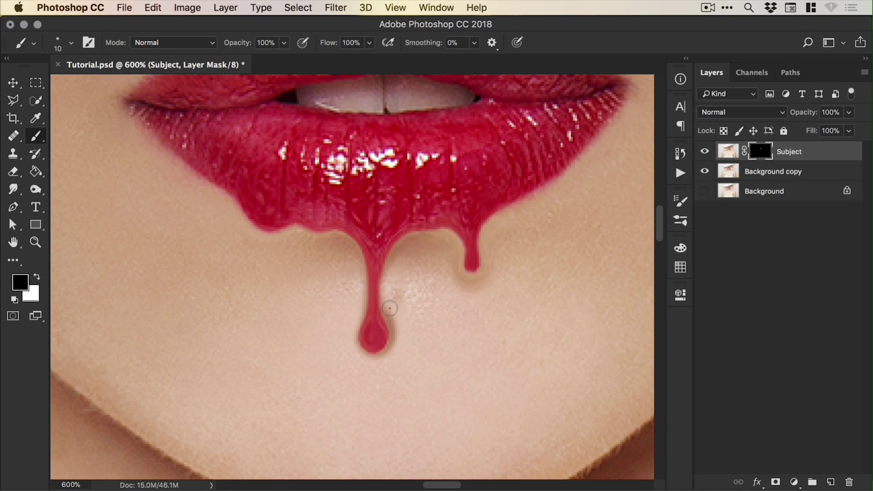
Step: Mask out the halo around the central drip's rounded tip in black and paint the over-erased part back in white
{"action": "left_click_drag", "start_coordinate": [383, 362], "coordinate": [385, 318]}
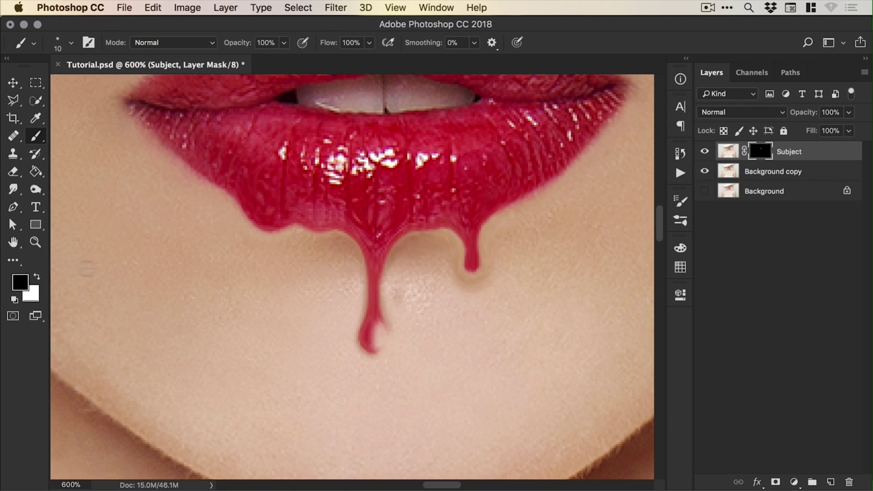
{"action": "key", "text": "x"}
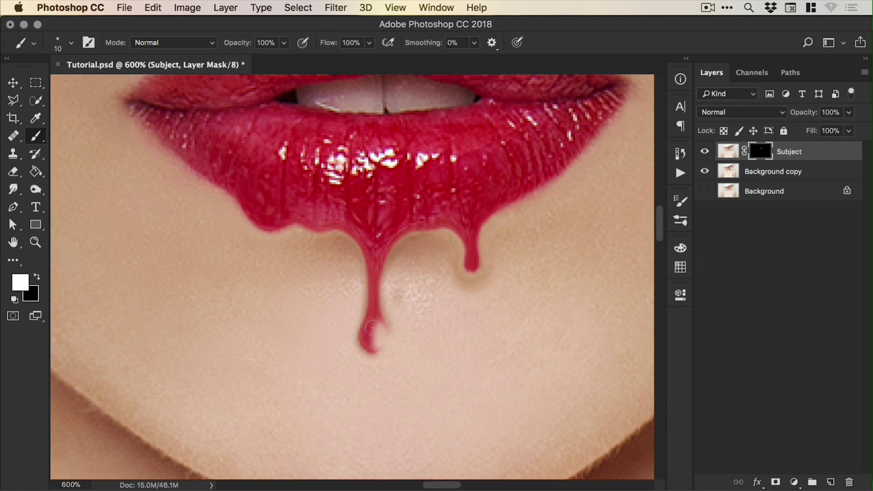
{"action": "mouse_move", "coordinate": [373, 326]}
{"action": "left_mouse_down"}
{"action": "mouse_move", "coordinate": [379, 348]}
{"action": "mouse_move", "coordinate": [379, 331]}
{"action": "left_mouse_up"}
{"action": "key", "text": "x"}
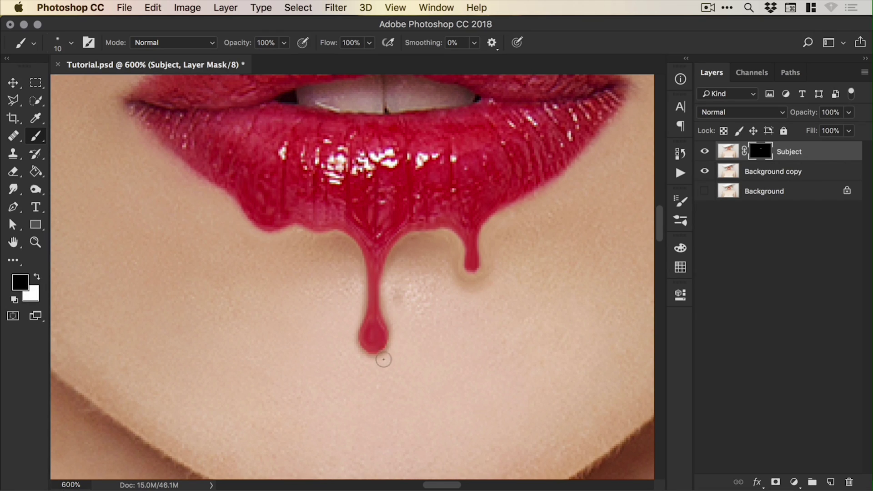
Step: Clean up the halo around the shorter drip on the mask, and compare the image with the mask disabled and enabled
{"action": "key", "text": "x"}
{"action": "key", "text": "x"}
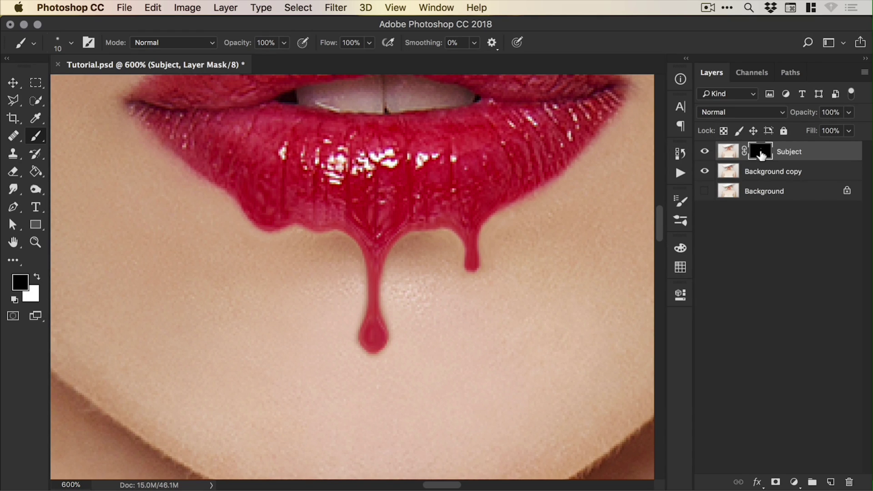
{"action": "left_click", "coordinate": [761, 153], "text": "shift"}
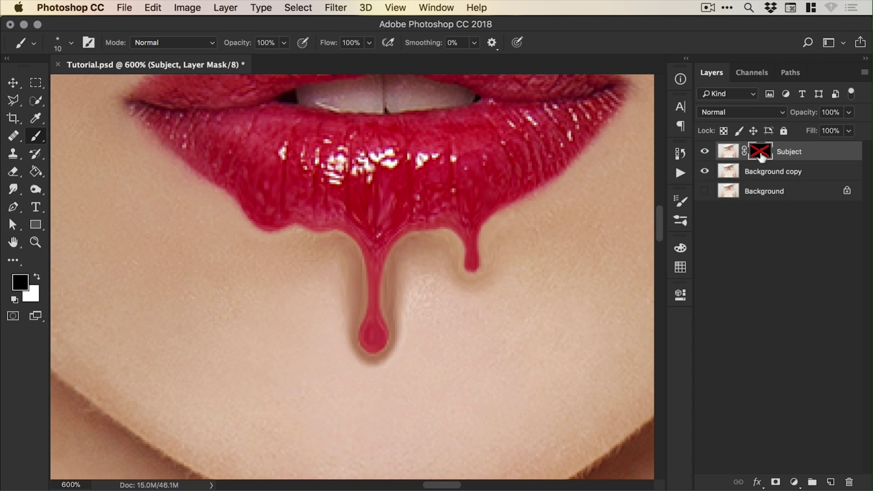
{"action": "left_click", "coordinate": [761, 154], "text": "shift"}
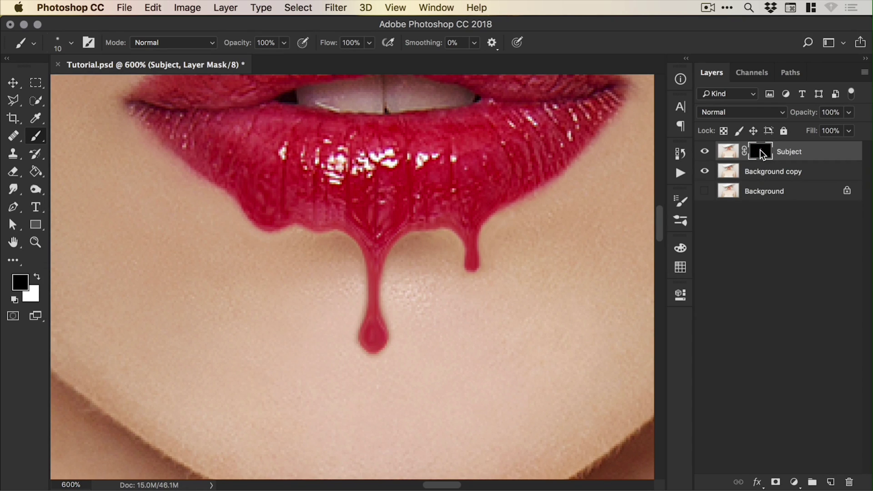
Step: Examine the masked lipstick drips at full-portrait view and close up, checking how they blend into the skin
{"action": "scroll", "coordinate": [374, 270], "scroll_direction": "down", "scroll_amount": 5}
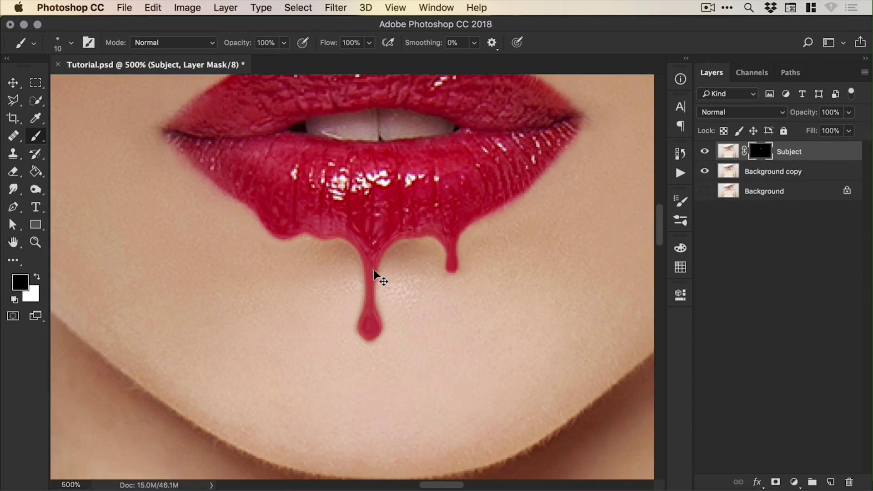
{"action": "key", "text": "z"}
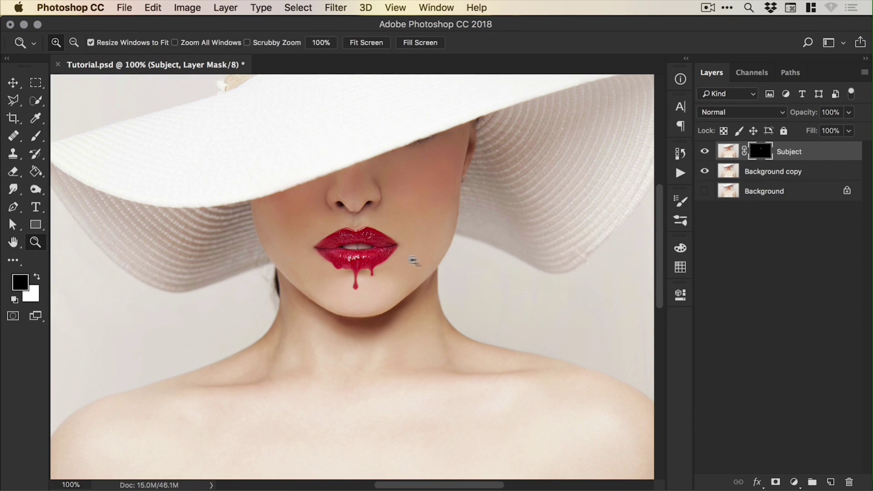
{"action": "left_click", "coordinate": [349, 271]}
{"action": "left_click", "coordinate": [364, 263]}
{"action": "left_click", "coordinate": [366, 269]}
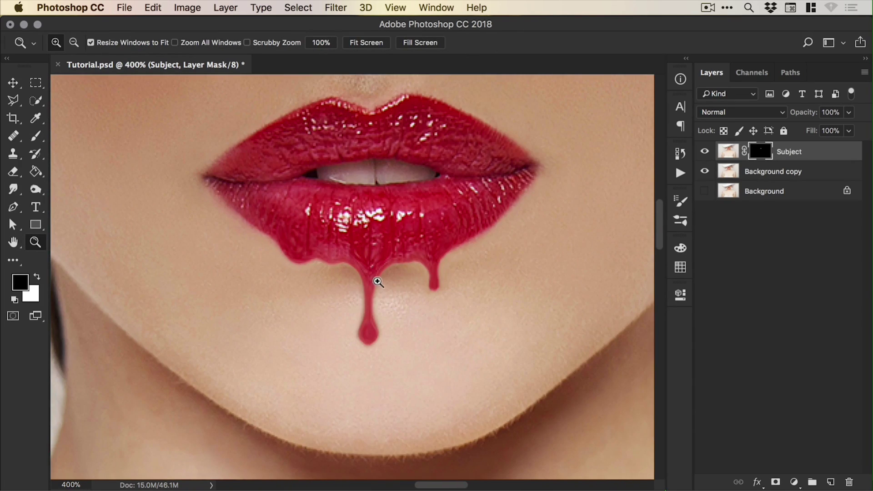
{"action": "left_click", "coordinate": [373, 272]}
{"action": "key", "text": "v"}
{"action": "left_click_drag", "start_coordinate": [361, 267], "coordinate": [361, 254]}
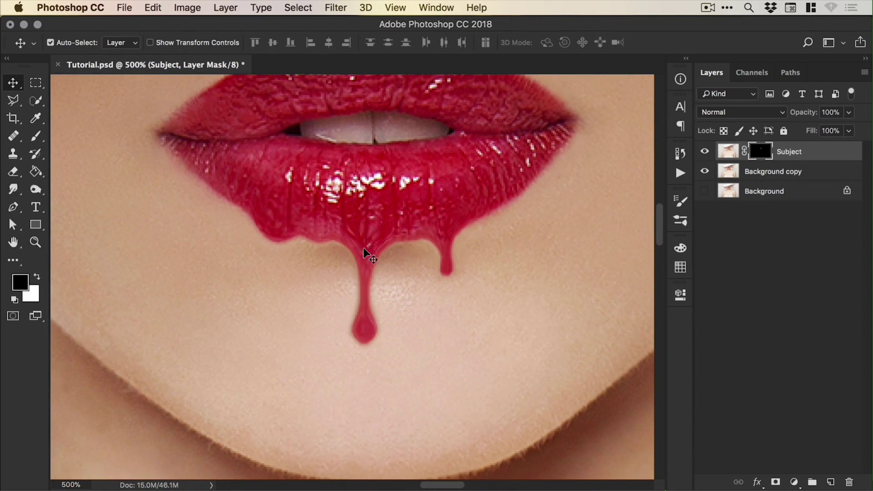
{"action": "key", "text": "z"}
{"action": "left_click", "coordinate": [377, 303]}
{"action": "key", "text": "v"}
{"action": "left_click_drag", "start_coordinate": [368, 307], "coordinate": [367, 291]}
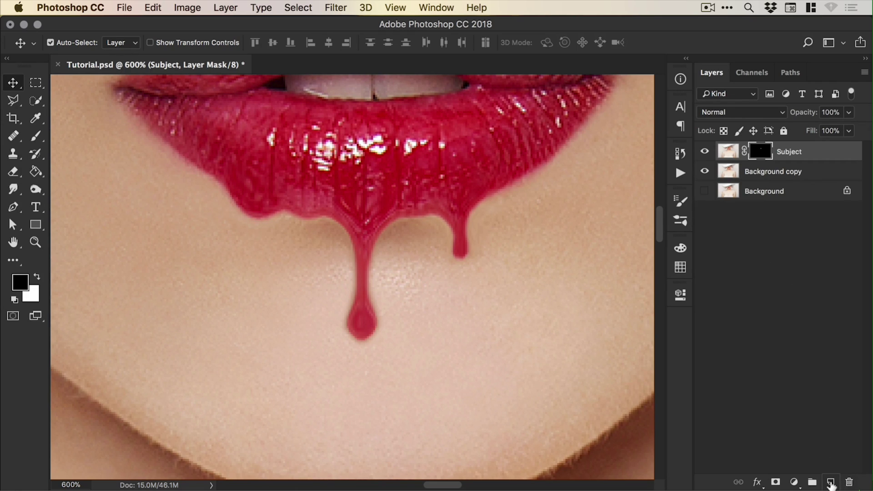
Step: Add a new empty layer above the Subject layer and make white the foreground color
{"action": "left_click", "coordinate": [831, 483]}
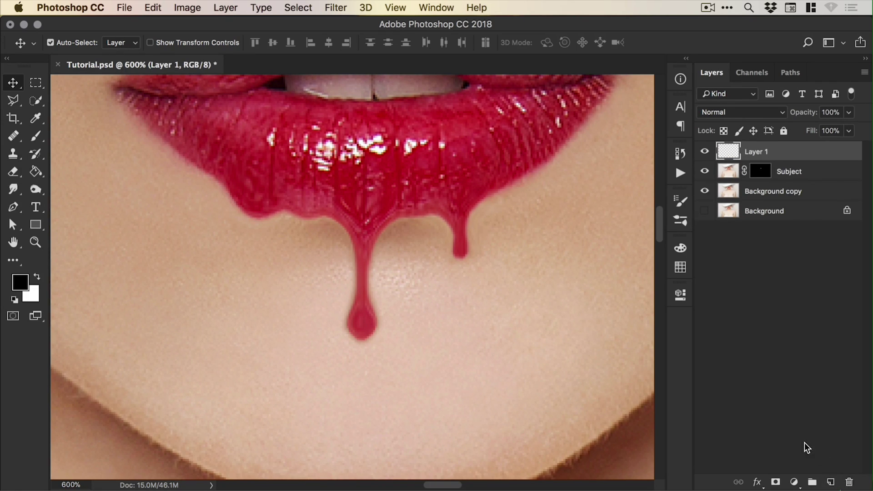
{"action": "key", "text": "x"}
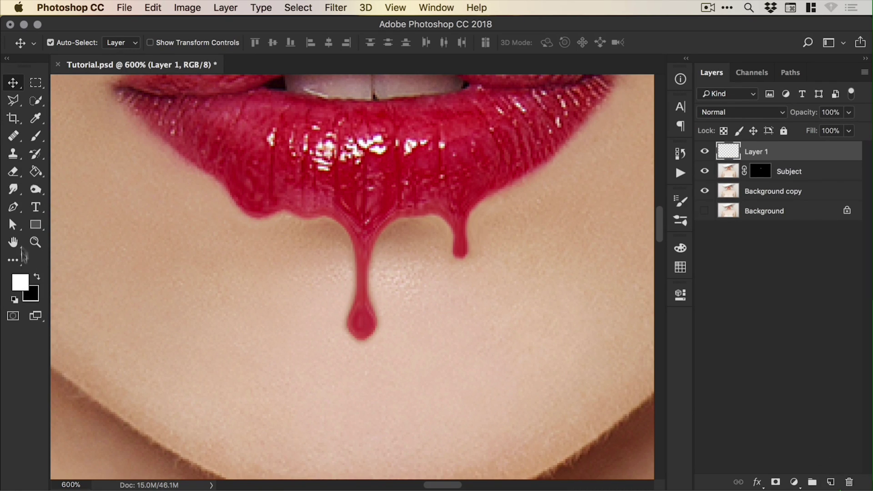
{"action": "key", "text": "z"}
{"action": "left_click", "coordinate": [363, 308]}
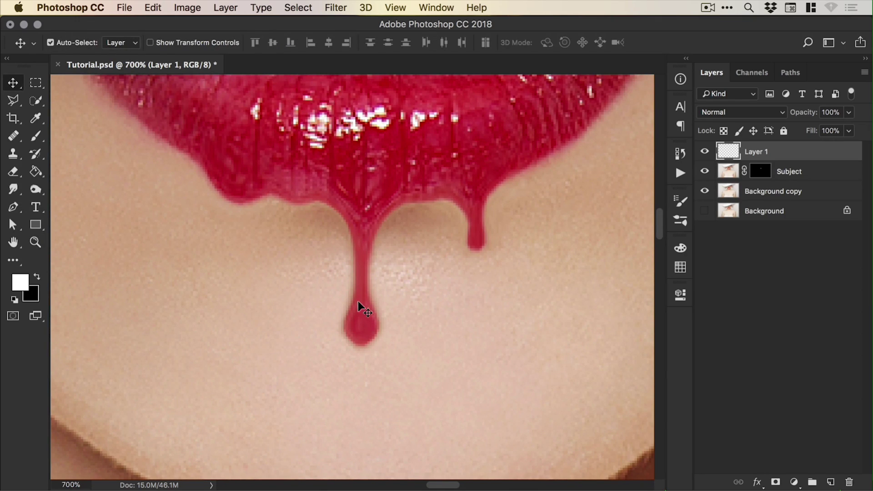
Step: Try a small white brush stroke as a highlight on the central drip's rounded tip, and undo it
{"action": "key", "text": "b"}
{"action": "key", "text": "bracketleft"}
{"action": "key", "text": "bracketleft"}
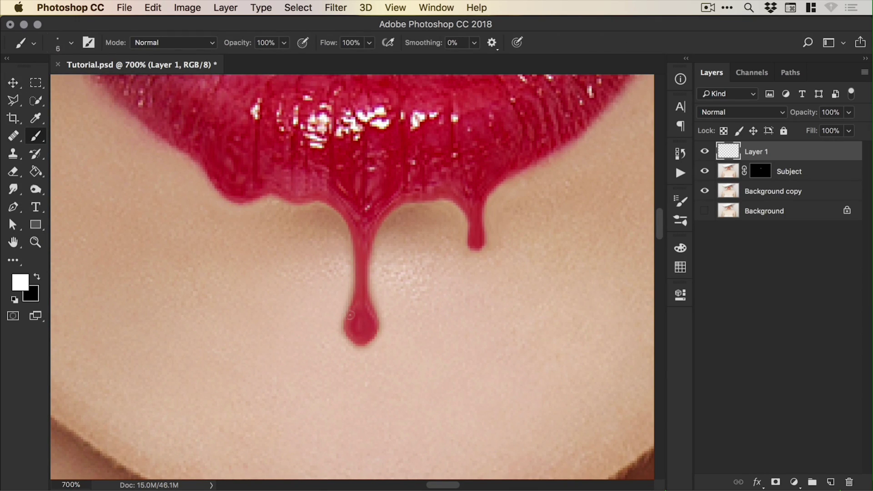
{"action": "left_click_drag", "start_coordinate": [353, 313], "coordinate": [353, 335]}
{"action": "key", "text": "super+z"}
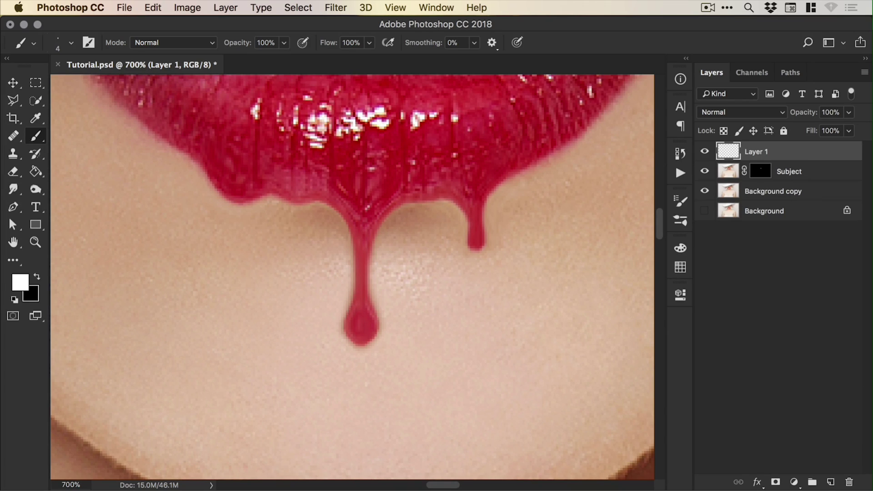
{"action": "left_click", "coordinate": [440, 8]}
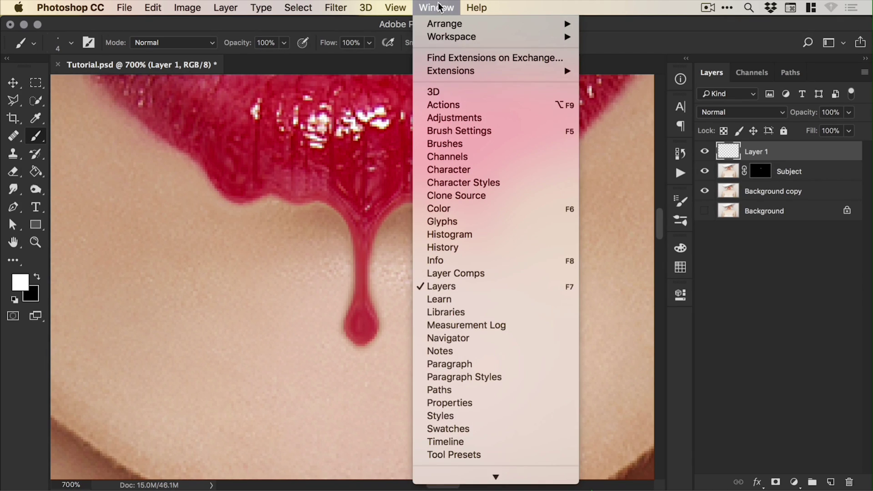
{"action": "left_click", "coordinate": [445, 144]}
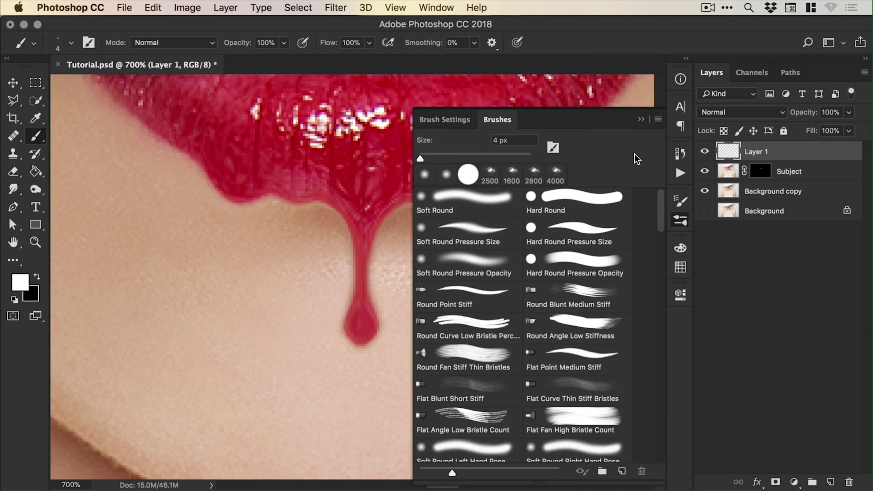
{"action": "left_click", "coordinate": [681, 200]}
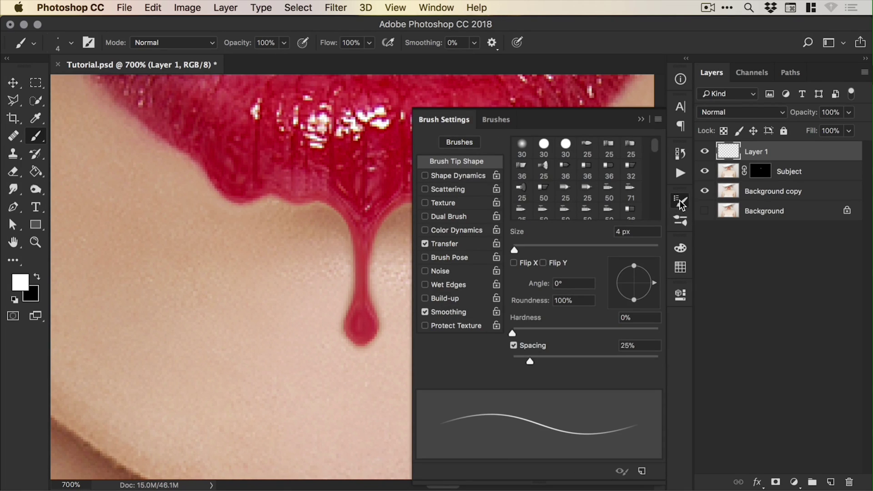
{"action": "left_click", "coordinate": [435, 7]}
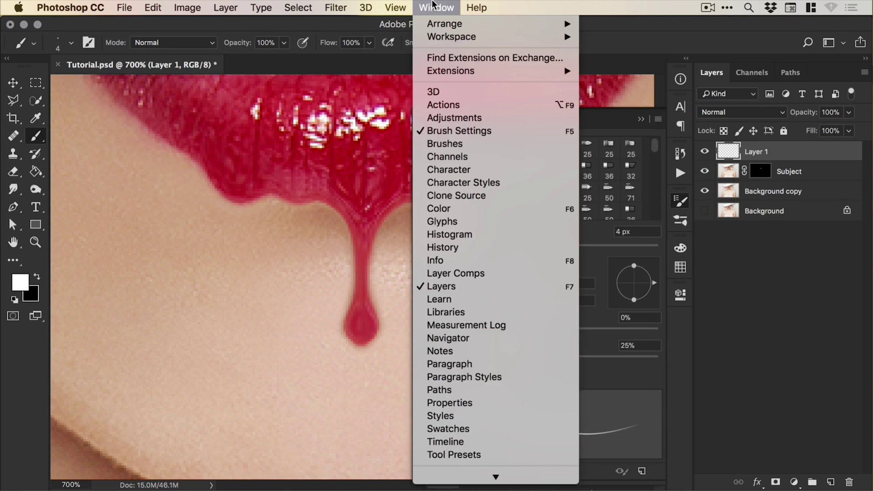
{"action": "left_click", "coordinate": [476, 130]}
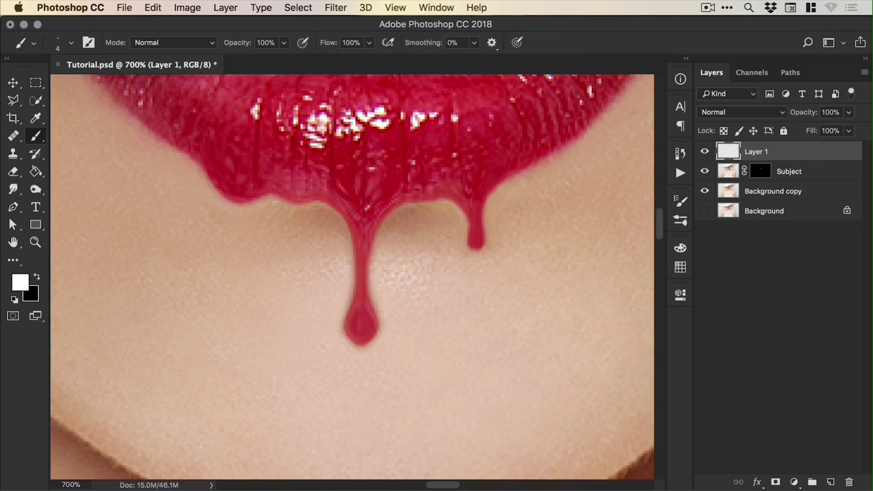
{"action": "left_click", "coordinate": [681, 156]}
{"action": "left_click", "coordinate": [679, 172]}
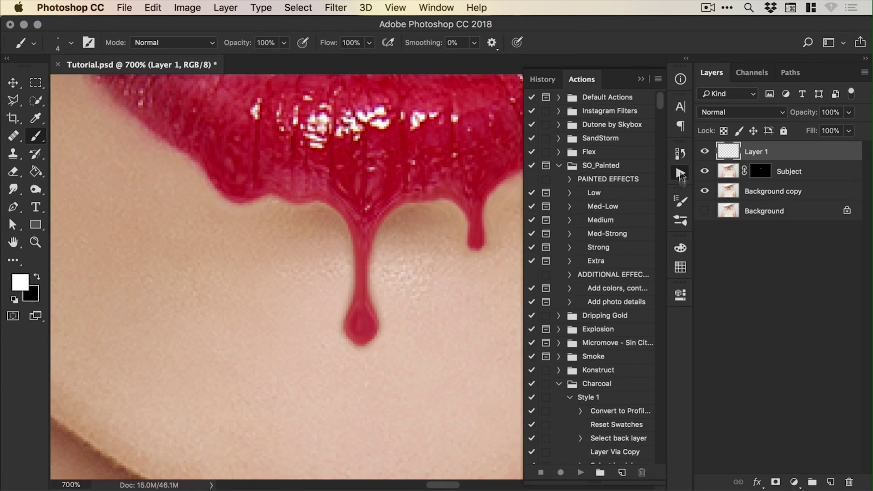
Step: Enable Shape Dynamics for the brush with the Size Jitter control set to Pen Pressure
{"action": "left_click", "coordinate": [680, 199]}
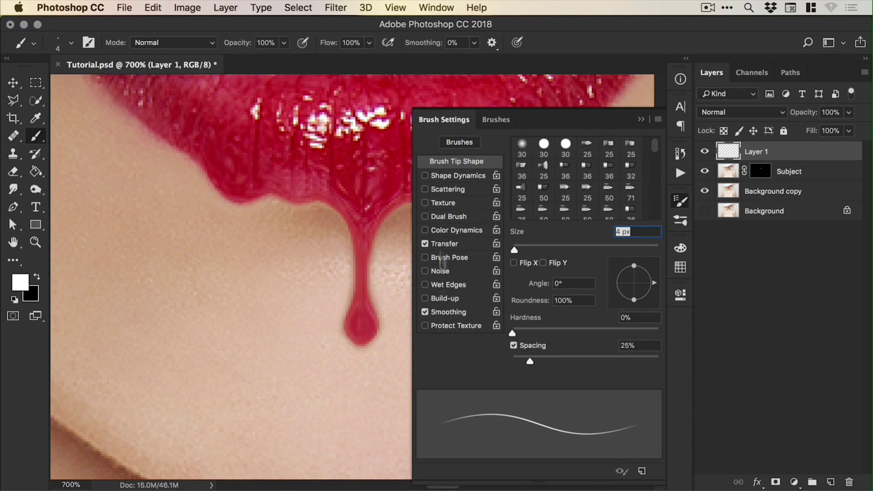
{"action": "left_click", "coordinate": [455, 176]}
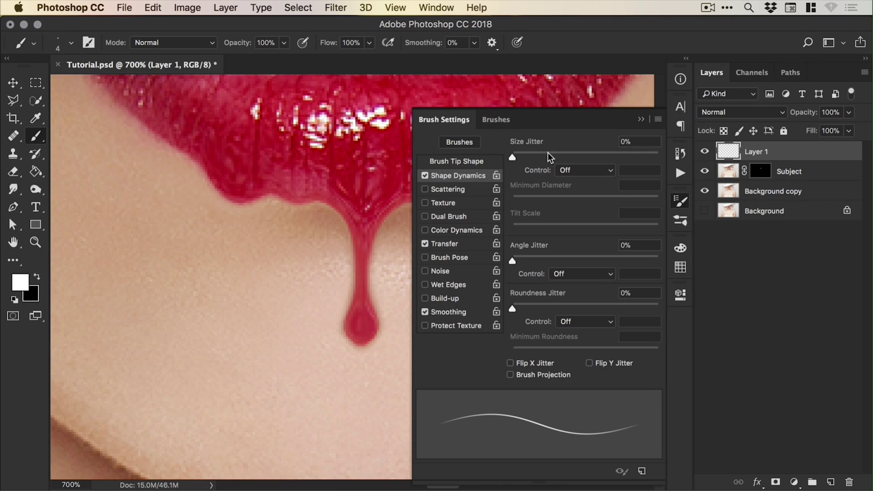
{"action": "left_click", "coordinate": [574, 169]}
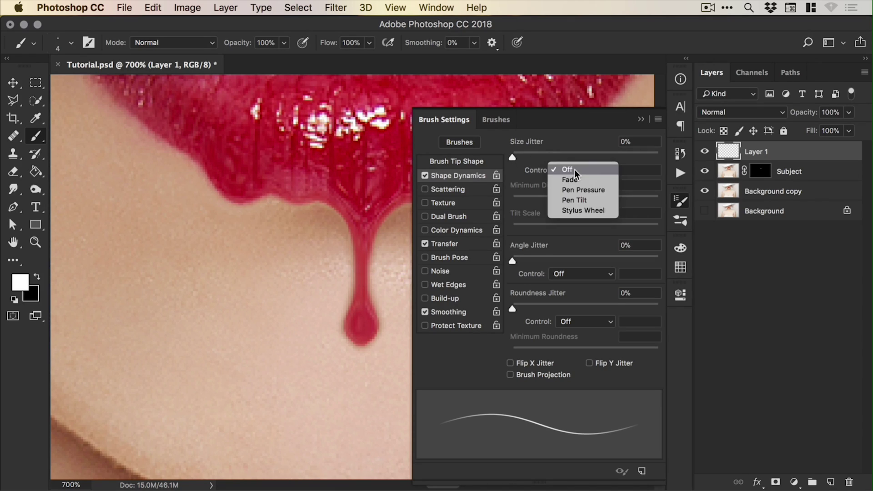
{"action": "left_click", "coordinate": [585, 191]}
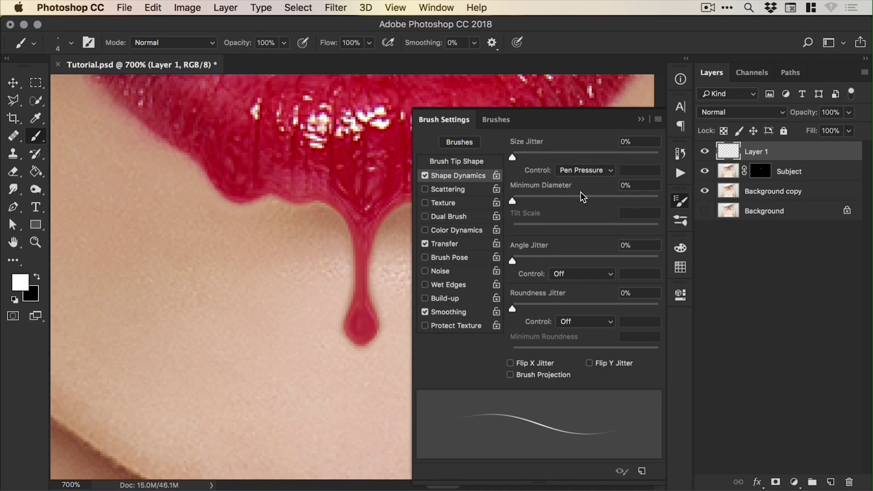
{"action": "left_click", "coordinate": [681, 203]}
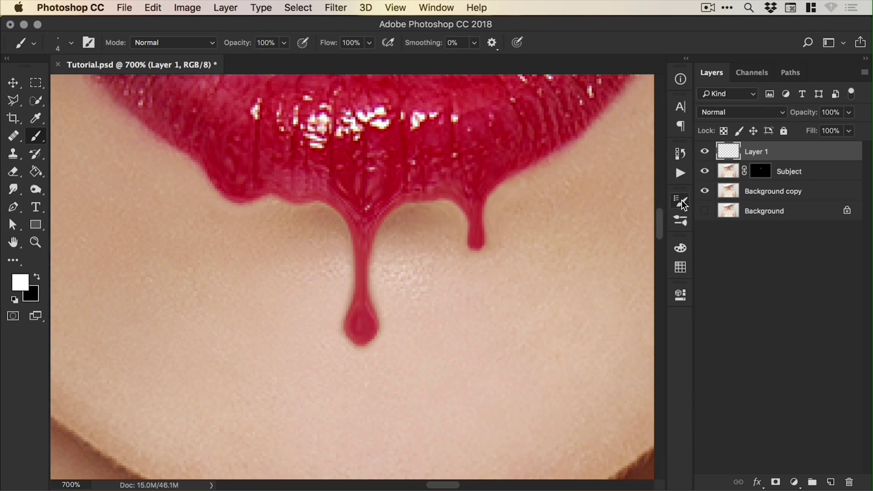
Step: Test the pressure-sensitive brush in black at 30 px on the chin, and undo the test marks
{"action": "key", "text": "bracketright"}
{"action": "key", "text": "bracketright"}
{"action": "key", "text": "bracketright"}
{"action": "key", "text": "bracketright"}
{"action": "key", "text": "bracketright"}
{"action": "key", "text": "bracketright"}
{"action": "key", "text": "bracketright"}
{"action": "key", "text": "bracketright"}
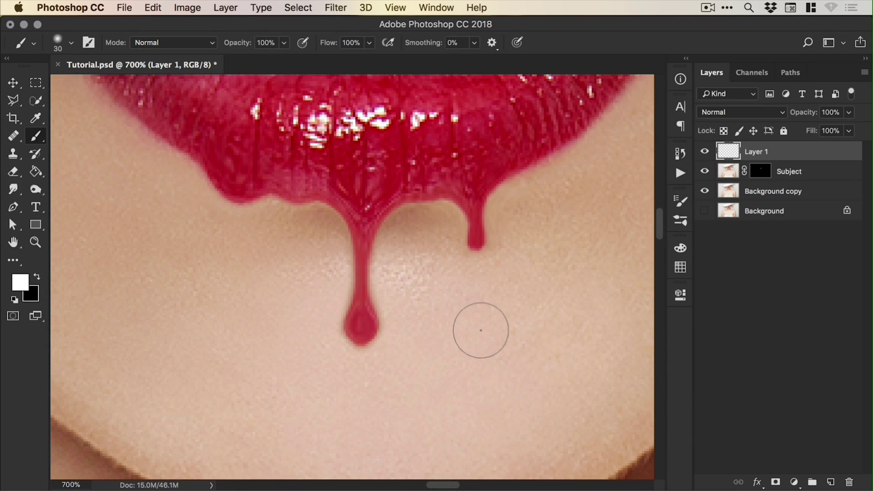
{"action": "key", "text": "x"}
{"action": "left_click", "coordinate": [481, 331]}
{"action": "key", "text": "super+z"}
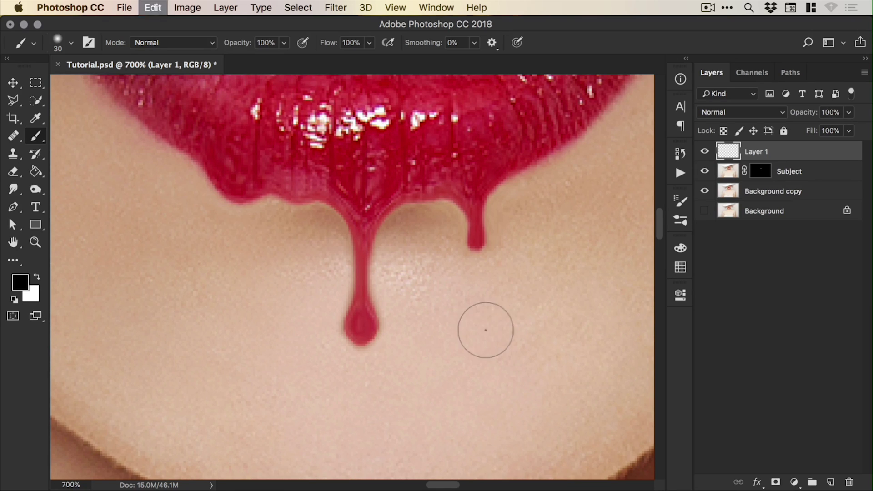
{"action": "key", "text": "super+z"}
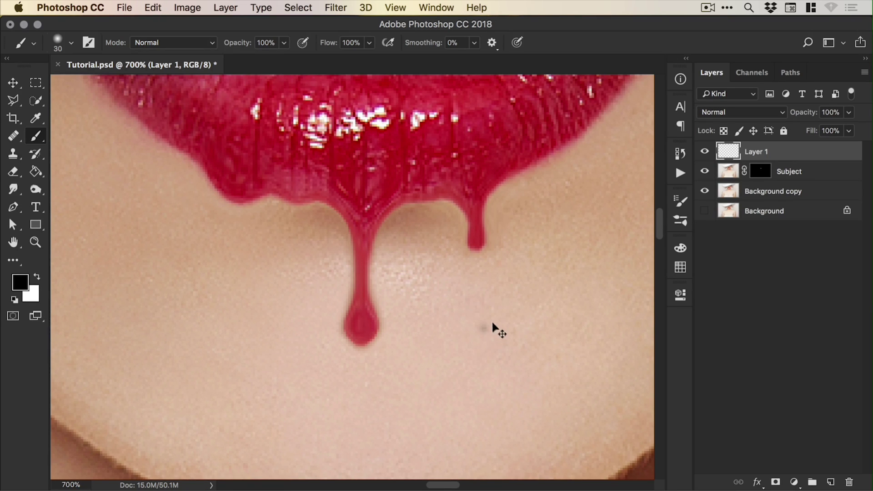
{"action": "left_click", "coordinate": [481, 320]}
{"action": "key", "text": "super+z"}
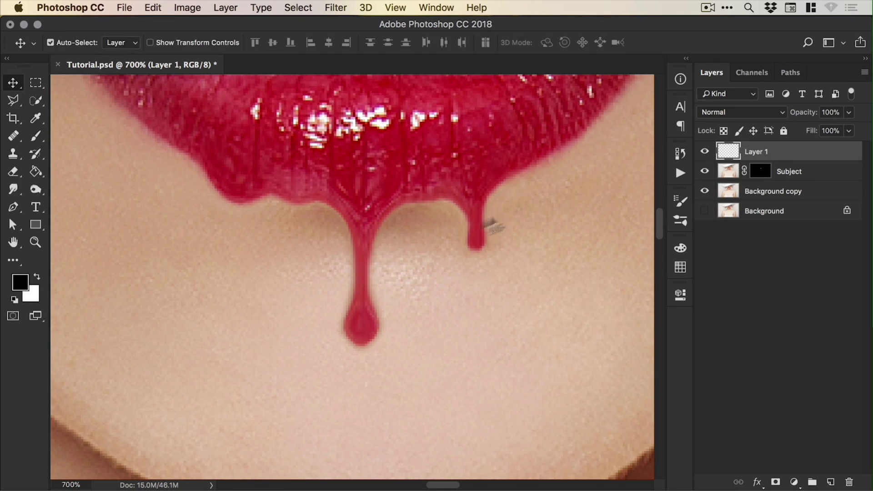
Step: Try a white highlight stroke with a 3 px brush along the left side of the central drip's tip, and undo it
{"action": "key", "text": "z"}
{"action": "left_click", "coordinate": [353, 326]}
{"action": "left_click", "coordinate": [354, 327]}
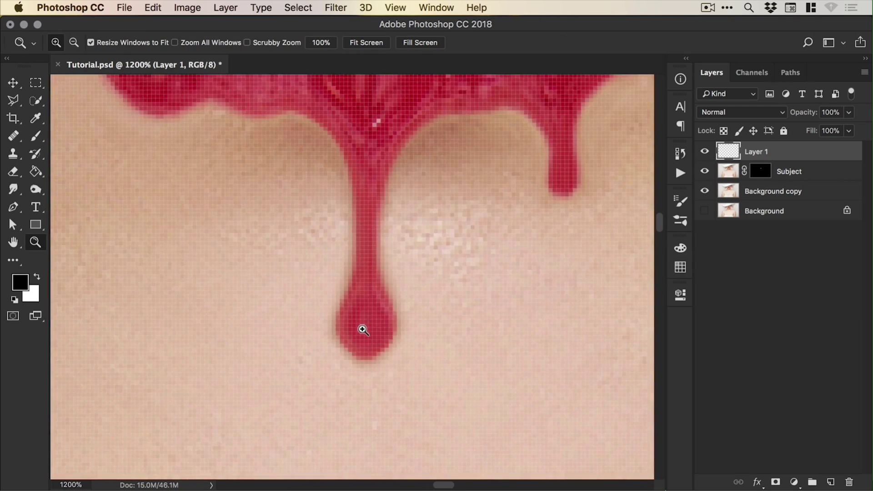
{"action": "left_click", "coordinate": [362, 331]}
{"action": "left_click_drag", "start_coordinate": [362, 336], "coordinate": [375, 284]}
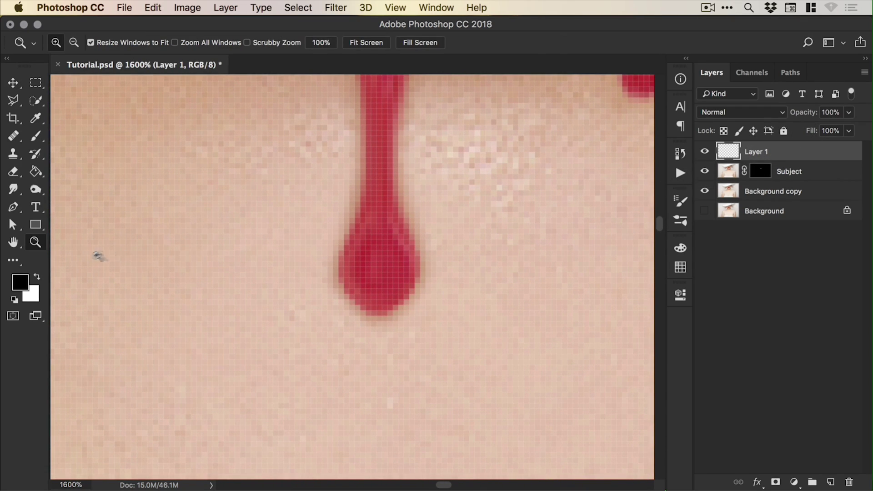
{"action": "key", "text": "x"}
{"action": "key", "text": "b"}
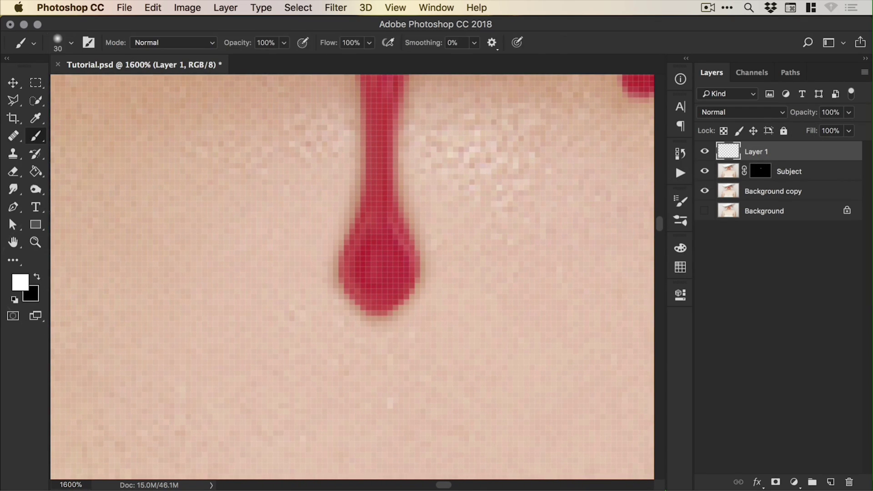
{"action": "key", "text": "bracketleft"}
{"action": "key", "text": "bracketleft"}
{"action": "key", "text": "bracketleft"}
{"action": "key", "text": "bracketleft"}
{"action": "key", "text": "bracketleft"}
{"action": "key", "text": "bracketleft"}
{"action": "key", "text": "bracketleft"}
{"action": "key", "text": "bracketleft"}
{"action": "key", "text": "bracketleft"}
{"action": "mouse_move", "coordinate": [364, 245]}
{"action": "left_mouse_down"}
{"action": "mouse_move", "coordinate": [380, 290]}
{"action": "mouse_move", "coordinate": [362, 280]}
{"action": "left_mouse_up"}
{"action": "key", "text": "super+z"}
Step: Retry the curved white highlight on the central drip's tip with 3 px and 5 px brushes, undoing each stroke
{"action": "key", "text": "super+minus"}
{"action": "key", "text": "super+minus"}
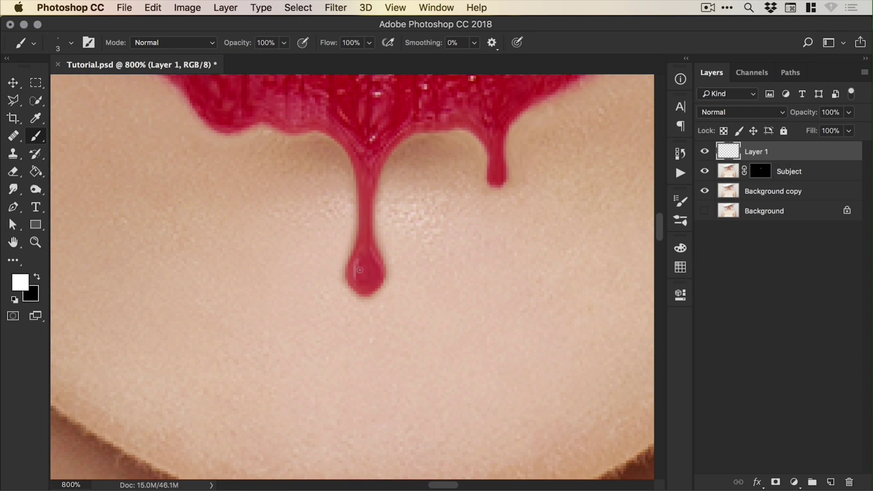
{"action": "left_click_drag", "start_coordinate": [357, 258], "coordinate": [364, 284]}
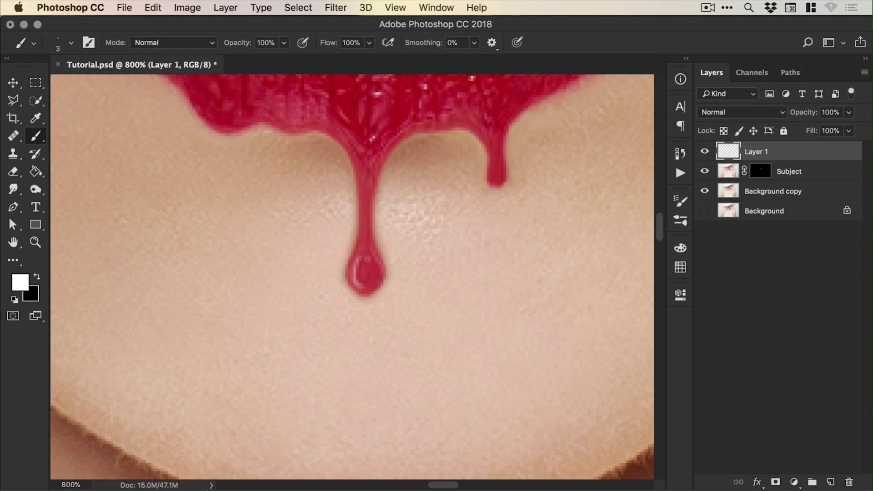
{"action": "key", "text": "super+z"}
{"action": "key", "text": "bracketright"}
{"action": "left_click_drag", "start_coordinate": [357, 261], "coordinate": [365, 284]}
{"action": "key", "text": "super+z"}
{"action": "key", "text": "super+z"}
{"action": "key", "text": "super+z"}
{"action": "left_click", "coordinate": [153, 7]}
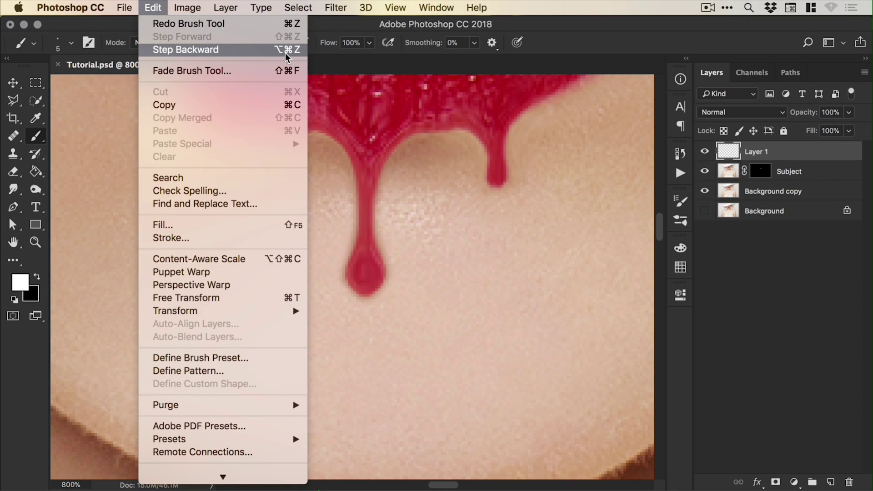
{"action": "left_click", "coordinate": [159, 9]}
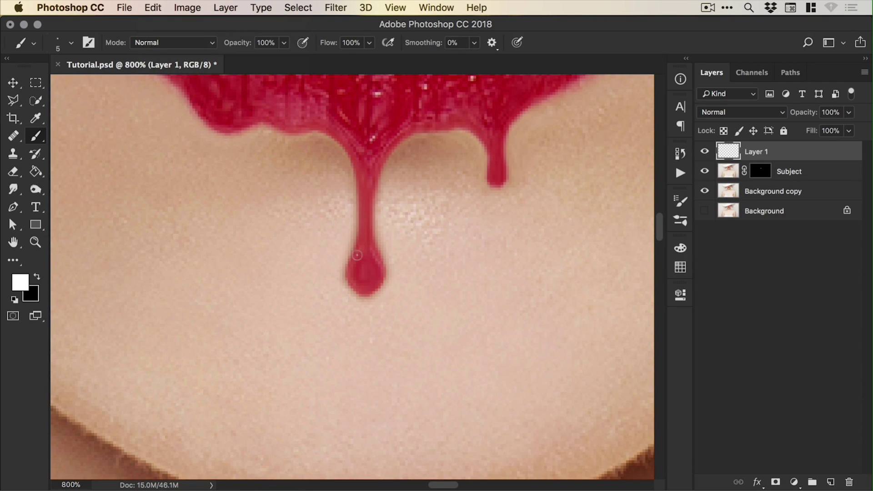
Step: Paint a curved white highlight along the left side of the central drip's tip at 5 px and lower the highlight layer's opacity to 73%
{"action": "mouse_move", "coordinate": [358, 256]}
{"action": "left_mouse_down"}
{"action": "mouse_move", "coordinate": [352, 279]}
{"action": "mouse_move", "coordinate": [381, 292]}
{"action": "left_mouse_up"}
{"action": "key", "text": "super+minus"}
{"action": "key", "text": "super+minus"}
{"action": "key", "text": "super+minus"}
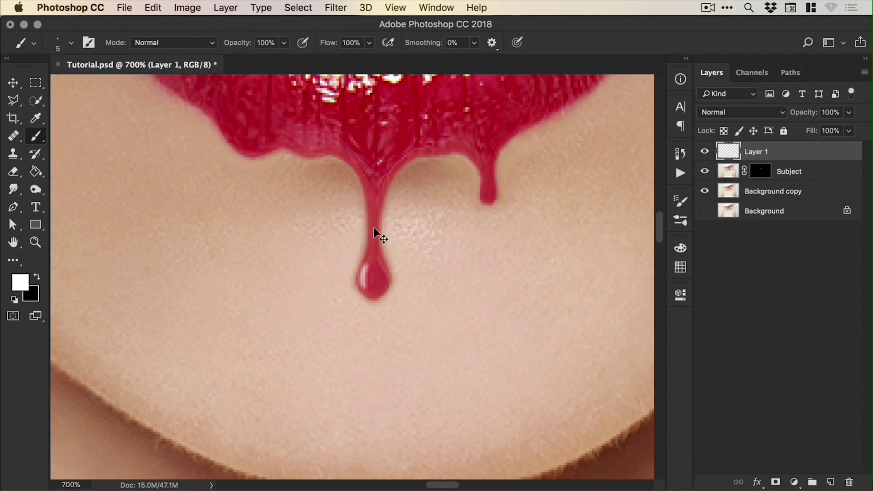
{"action": "key", "text": "v"}
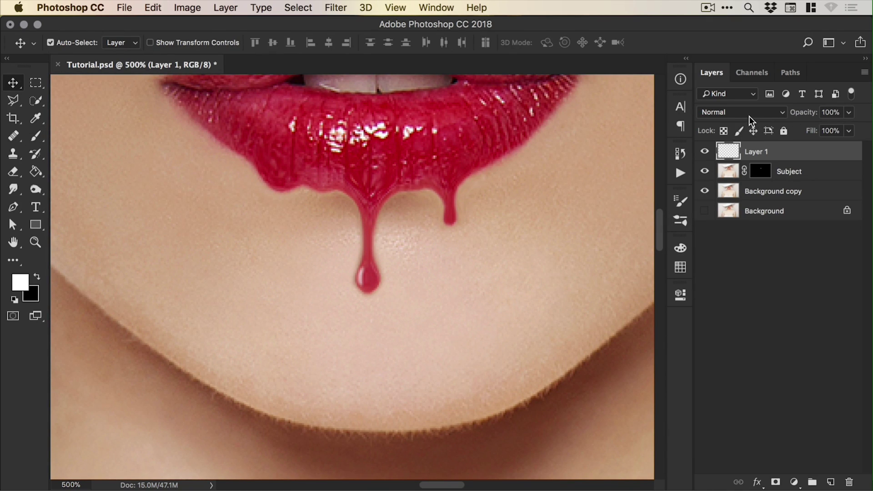
{"action": "left_click_drag", "start_coordinate": [848, 113], "coordinate": [837, 127]}
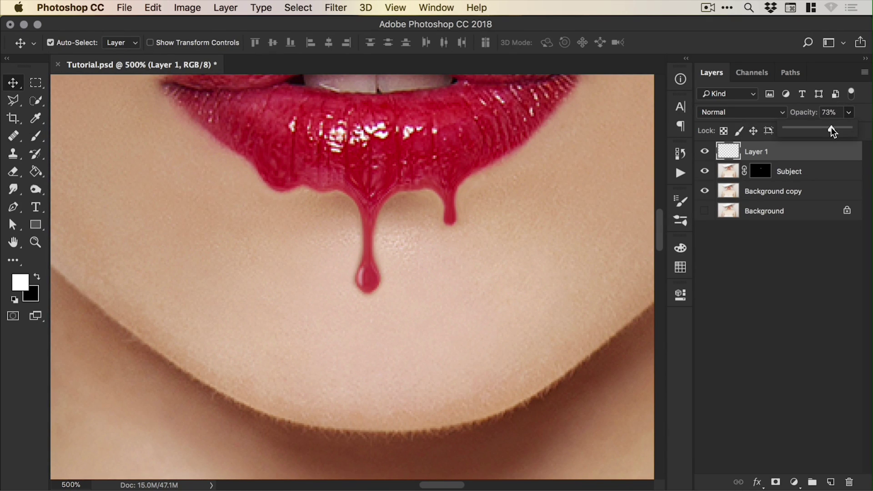
Step: On a new layer, paint a small thin white highlight inside the central drip's tip with a 1 px brush
{"action": "left_click", "coordinate": [830, 482]}
{"action": "key", "text": "z"}
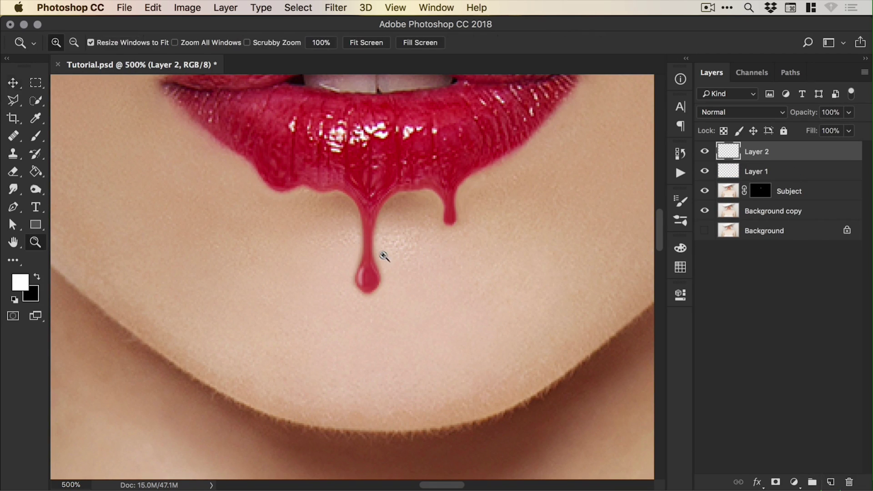
{"action": "left_click_drag", "start_coordinate": [339, 236], "coordinate": [397, 335]}
{"action": "key", "text": "b"}
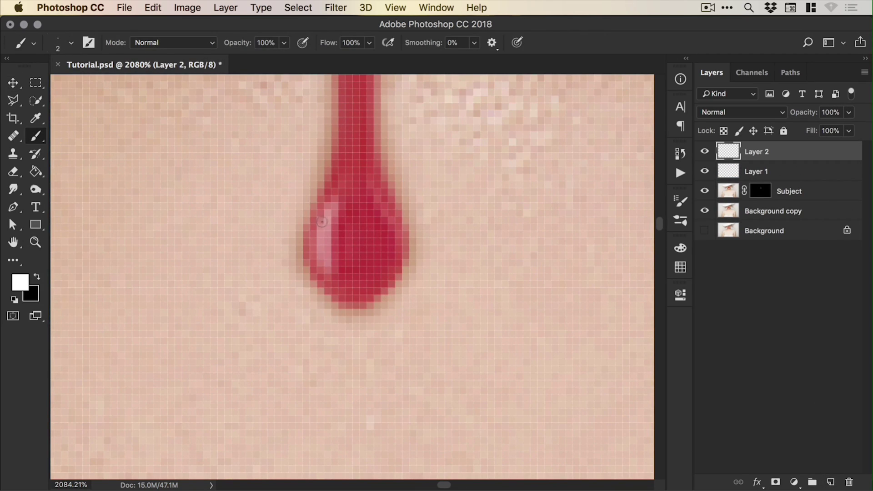
{"action": "key", "text": "super+minus"}
{"action": "key", "text": "super+minus"}
{"action": "key", "text": "super+minus"}
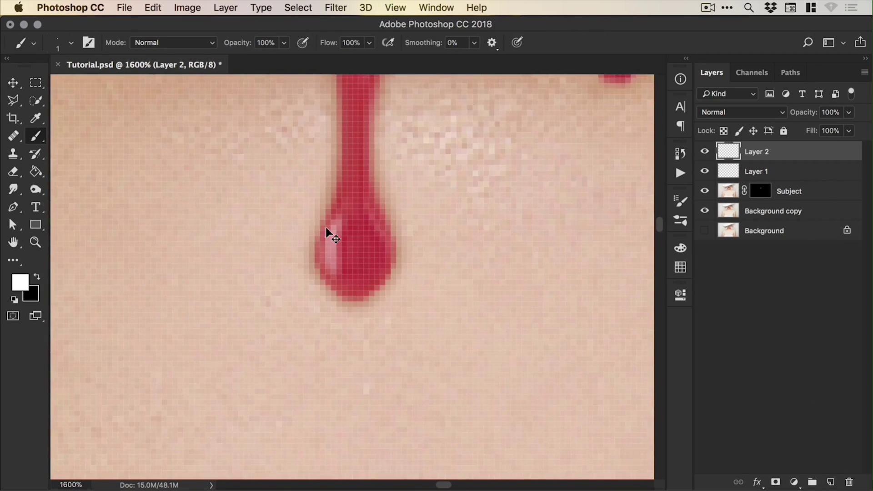
{"action": "left_click_drag", "start_coordinate": [341, 258], "coordinate": [343, 281]}
{"action": "key", "text": "super+z"}
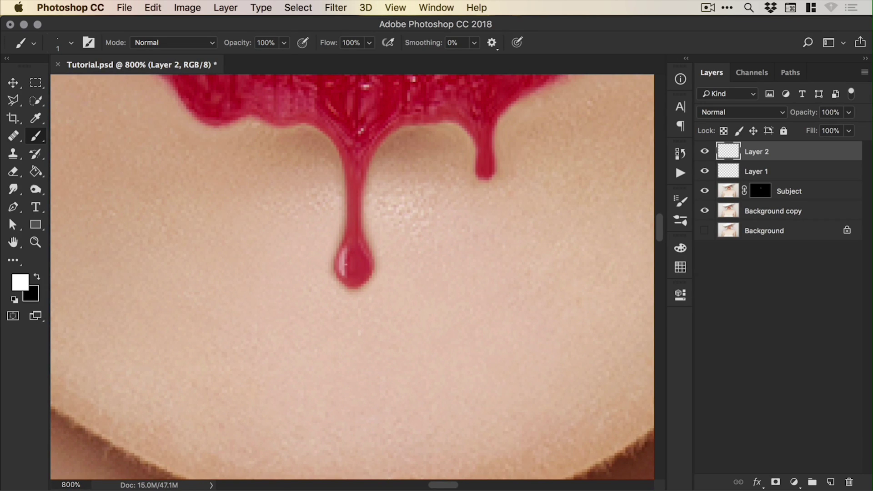
{"action": "left_click_drag", "start_coordinate": [344, 259], "coordinate": [347, 274]}
{"action": "key", "text": "v"}
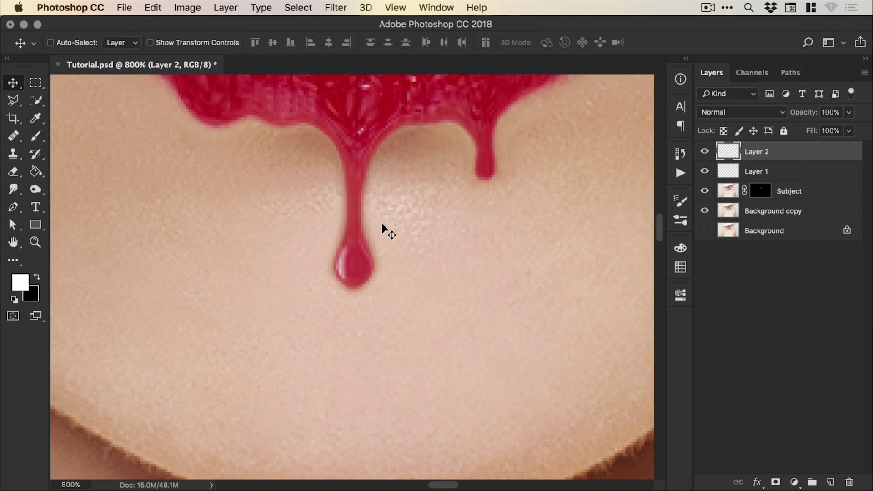
Step: Lower the second highlight layer's opacity, and compare the drip with the two highlight layers hidden and shown
{"action": "key", "text": "super+minus"}
{"action": "key", "text": "super+minus"}
{"action": "key", "text": "super+minus"}
{"action": "key", "text": "super+minus"}
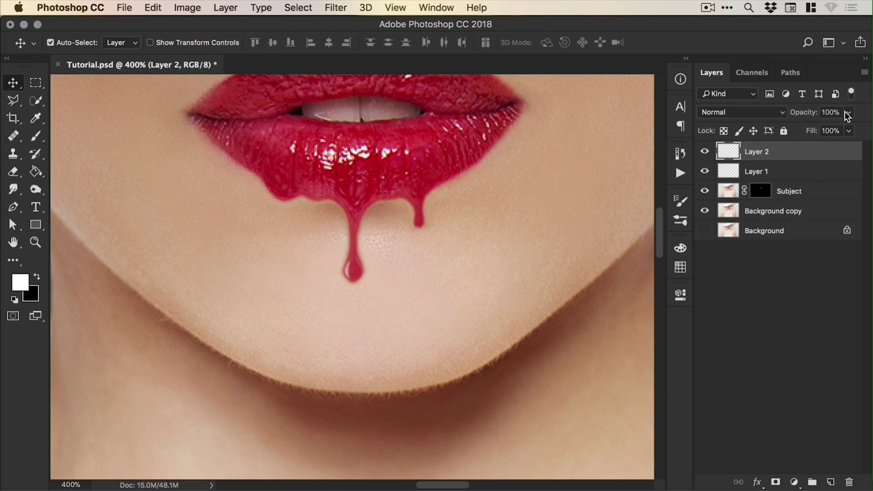
{"action": "left_click_drag", "start_coordinate": [848, 113], "coordinate": [837, 130]}
{"action": "left_click", "coordinate": [705, 152]}
{"action": "left_click", "coordinate": [705, 172]}
{"action": "left_click", "coordinate": [706, 175]}
{"action": "left_click", "coordinate": [705, 152]}
Step: Add a new layer and try a white 2 px dab on the tip of the smaller right drip, undoing it
{"action": "key", "text": "z"}
{"action": "left_click_drag", "start_coordinate": [313, 155], "coordinate": [475, 337]}
{"action": "key", "text": "v"}
{"action": "left_click", "coordinate": [831, 483]}
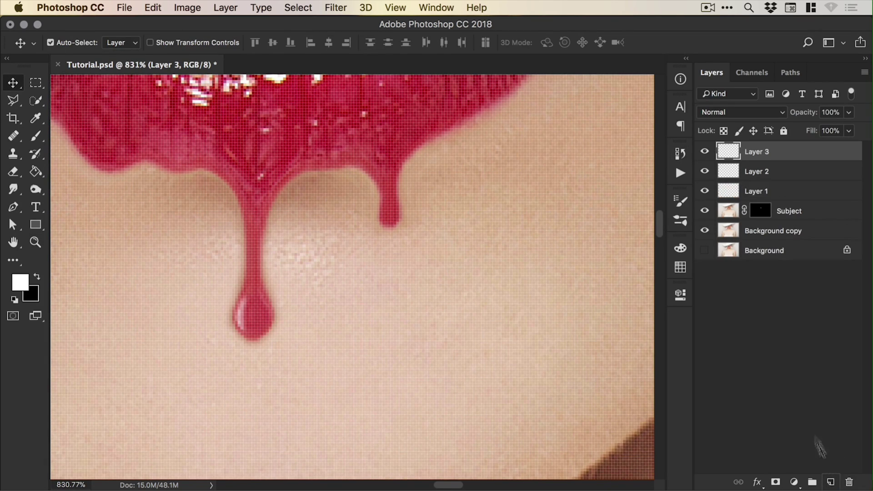
{"action": "key", "text": "b"}
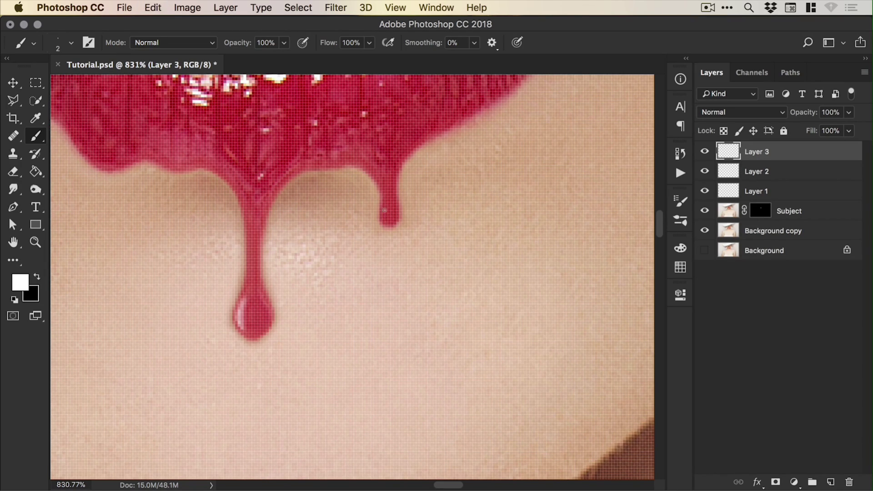
{"action": "left_click", "coordinate": [390, 217]}
{"action": "key", "text": "super+z"}
Step: Paint a small curved white highlight on the lower left of the smaller drip's tip with the 2 px brush
{"action": "left_click_drag", "start_coordinate": [383, 208], "coordinate": [391, 215]}
{"action": "key", "text": "super+z"}
{"action": "key", "text": "super+z"}
{"action": "key", "text": "super+minus"}
{"action": "key", "text": "super+minus"}
{"action": "key", "text": "super+minus"}
{"action": "key", "text": "super+minus"}
{"action": "key", "text": "super+minus"}
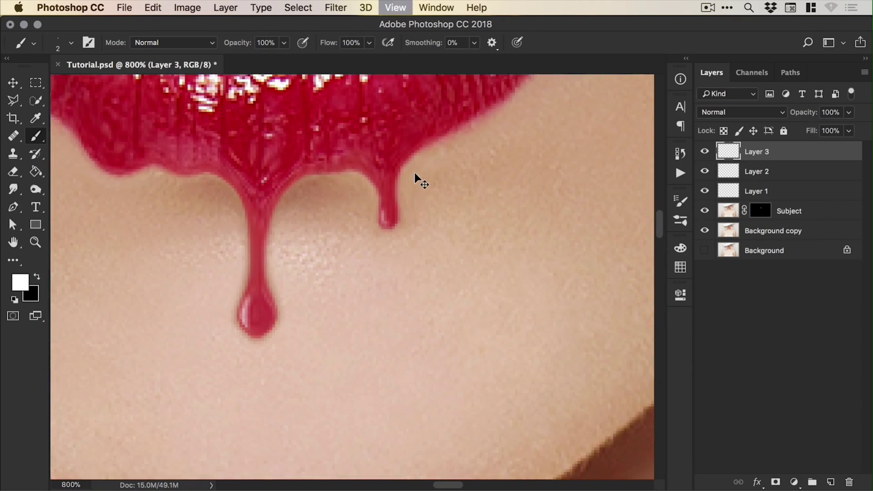
{"action": "key", "text": "v"}
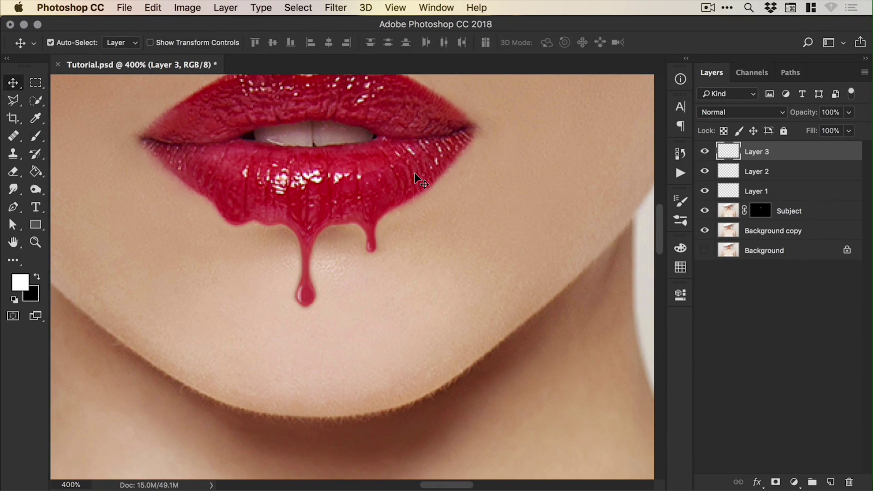
{"action": "left_click_drag", "start_coordinate": [332, 236], "coordinate": [382, 266]}
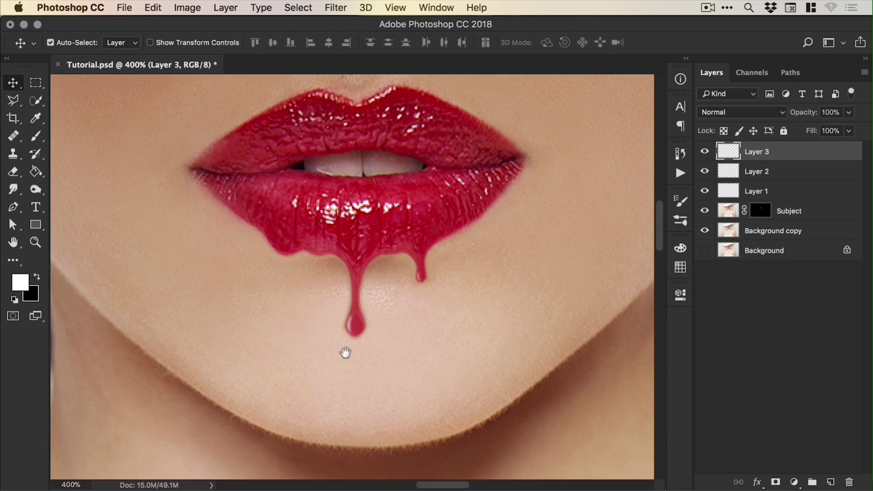
Step: Group the three highlight layers and name the group Highlights
{"action": "key", "text": "z"}
{"action": "left_click", "coordinate": [355, 270]}
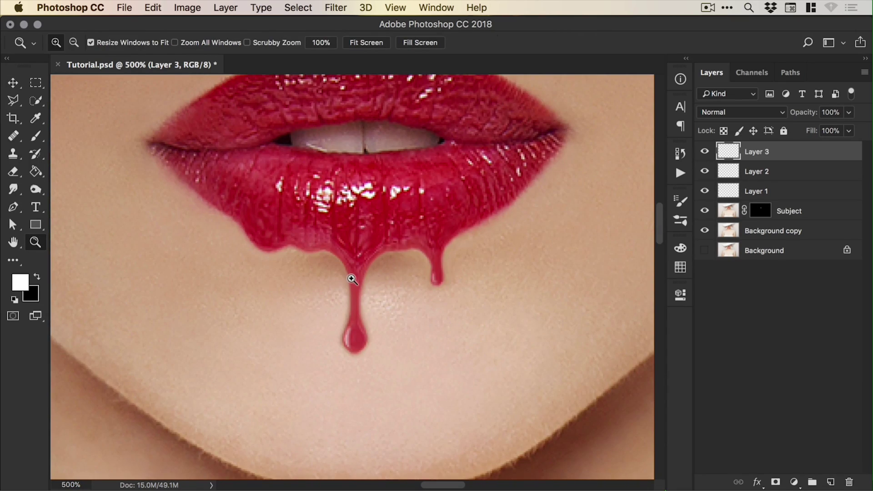
{"action": "left_click", "coordinate": [353, 272]}
{"action": "key", "text": "v"}
{"action": "left_click_drag", "start_coordinate": [345, 272], "coordinate": [346, 279]}
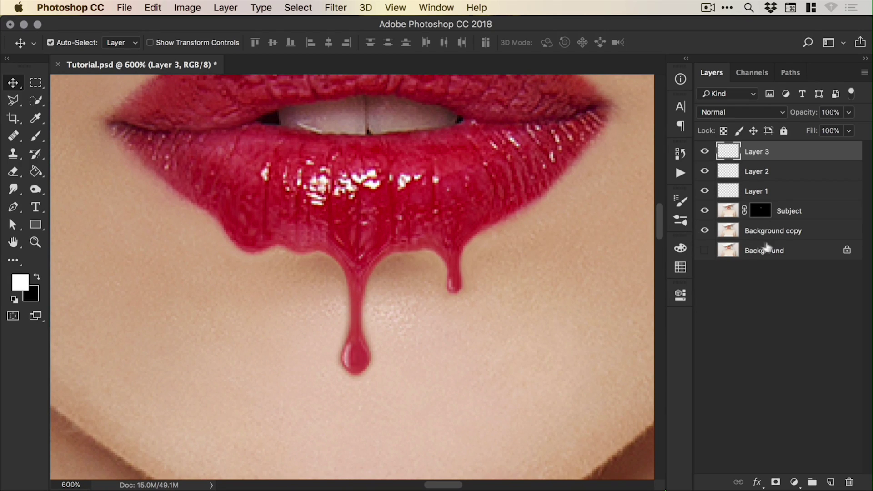
{"action": "left_click", "coordinate": [758, 192], "text": "shift"}
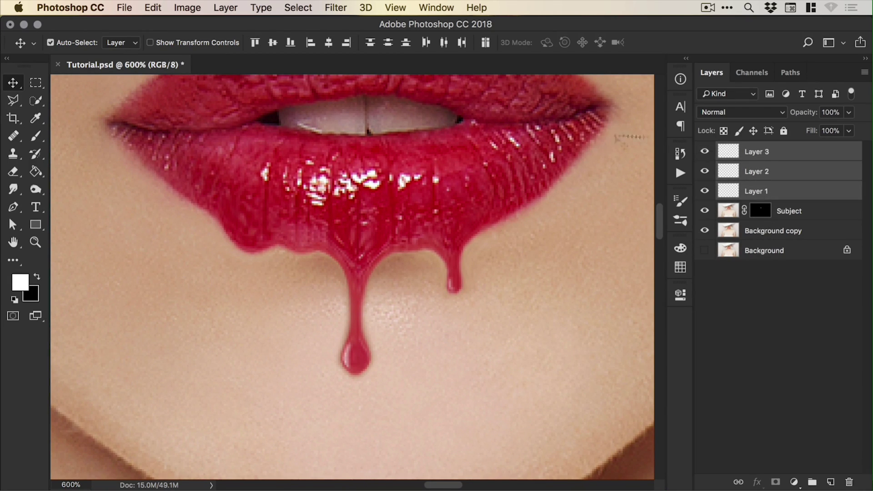
{"action": "left_click", "coordinate": [225, 7]}
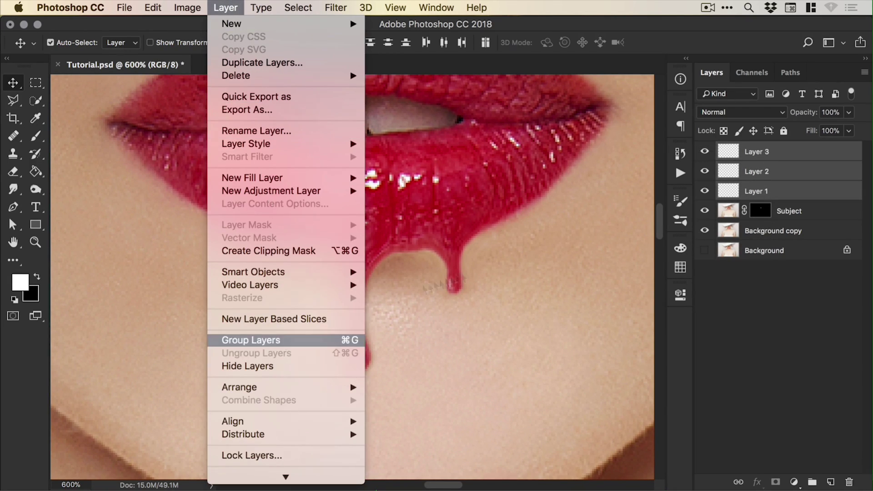
{"action": "left_click", "coordinate": [282, 340]}
{"action": "double_click", "coordinate": [754, 149]}
{"action": "type", "text": "Highlights"}
{"action": "key", "text": "Return"}
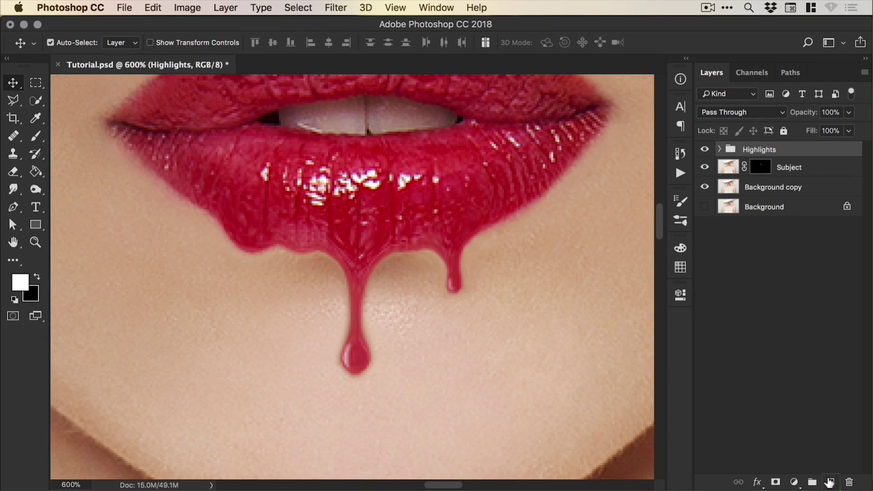
Step: On a new layer above Highlights, paint black shadows with a 6 px brush under the lower lip's edge, left of the central drip
{"action": "left_click", "coordinate": [830, 483]}
{"action": "key", "text": "x"}
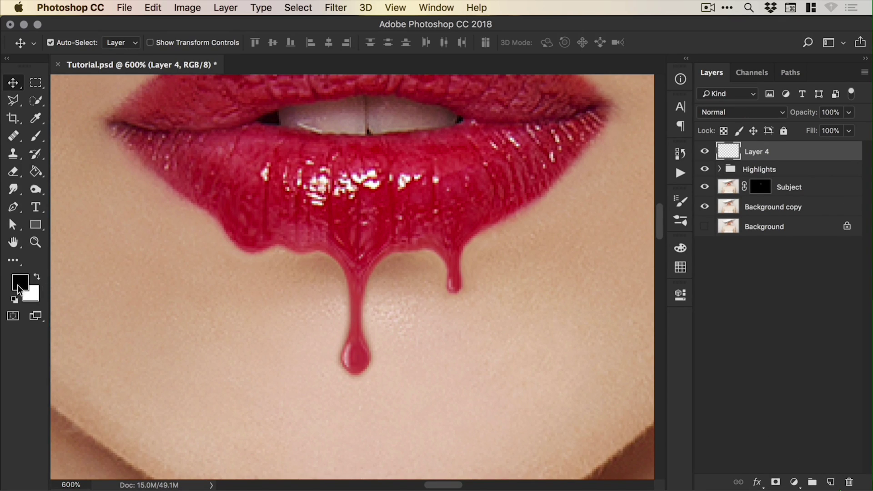
{"action": "key", "text": "b"}
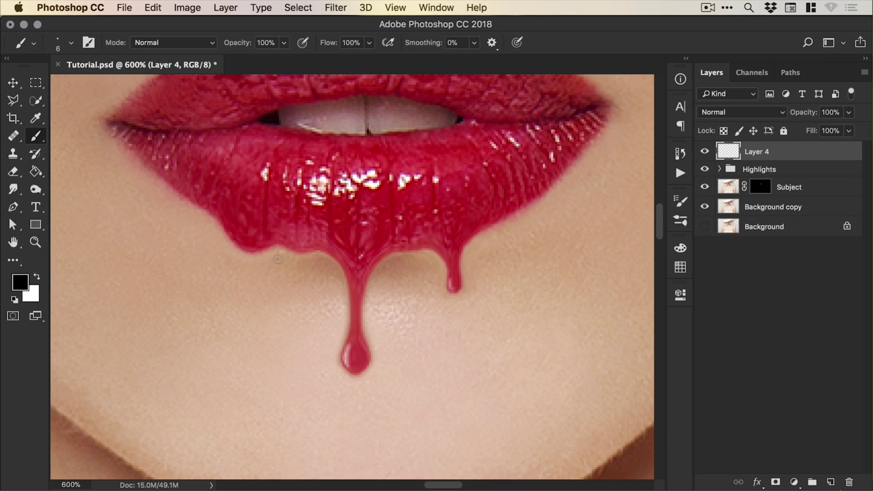
{"action": "left_click", "coordinate": [272, 248]}
{"action": "left_click_drag", "start_coordinate": [327, 258], "coordinate": [333, 269]}
{"action": "key", "text": "super+z"}
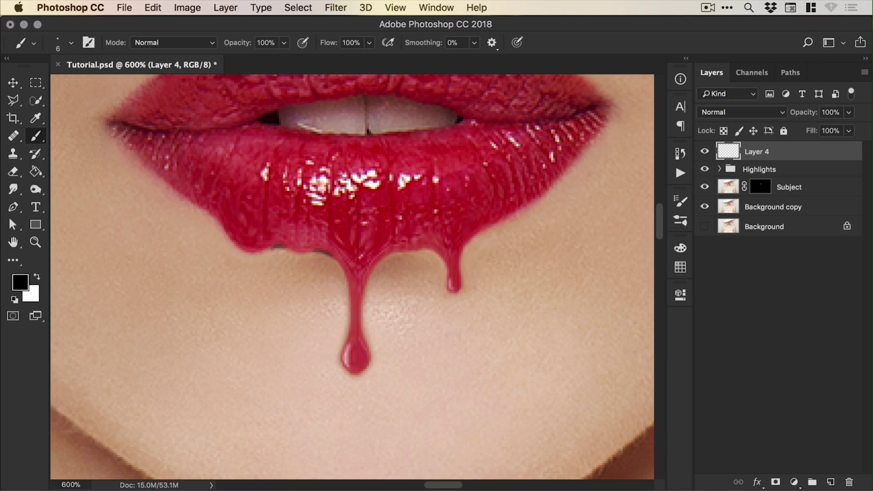
Step: Paint a black shadow along the right side of the central drip just above its tip, undoing unsatisfactory strokes
{"action": "left_click_drag", "start_coordinate": [364, 318], "coordinate": [366, 343]}
{"action": "key", "text": "super+z"}
Step: Try a black shadow in the curve along the left side of the smaller drip, and undo it
{"action": "key", "text": "super+z"}
{"action": "key", "text": "super+z"}
{"action": "key", "text": "super+z"}
{"action": "mouse_move", "coordinate": [424, 250]}
{"action": "left_mouse_down"}
{"action": "mouse_move", "coordinate": [458, 295]}
{"action": "mouse_move", "coordinate": [432, 275]}
{"action": "mouse_move", "coordinate": [425, 250]}
{"action": "mouse_move", "coordinate": [450, 303]}
{"action": "mouse_move", "coordinate": [424, 250]}
{"action": "mouse_move", "coordinate": [443, 298]}
{"action": "left_mouse_up"}
{"action": "key", "text": "super+z"}
{"action": "key", "text": "ctrl+z"}
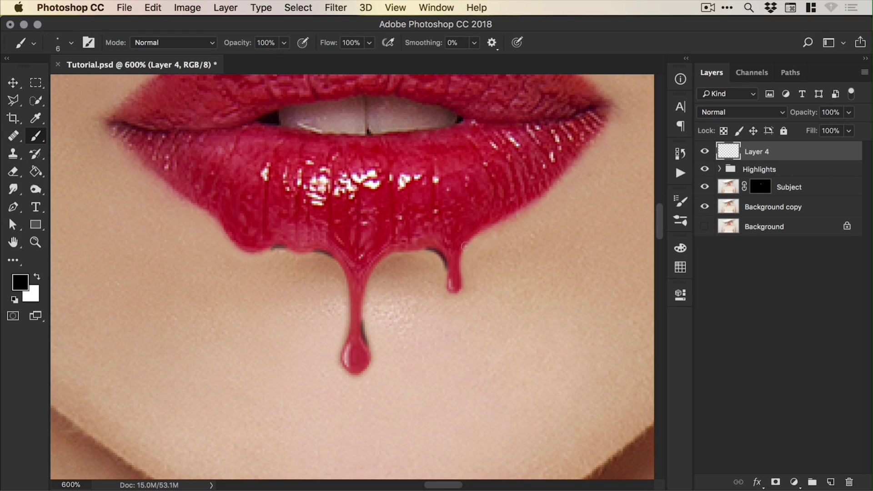
{"action": "key", "text": "ctrl+z"}
Step: Paint black shadows in the curve right of the central drip's top and along the right side of the smaller drip
{"action": "mouse_move", "coordinate": [402, 253]}
{"action": "left_mouse_down"}
{"action": "mouse_move", "coordinate": [380, 257]}
{"action": "mouse_move", "coordinate": [369, 276]}
{"action": "left_mouse_up"}
{"action": "key", "text": "ctrl+z"}
{"action": "key", "text": "ctrl+z"}
{"action": "key", "text": "ctrl+z"}
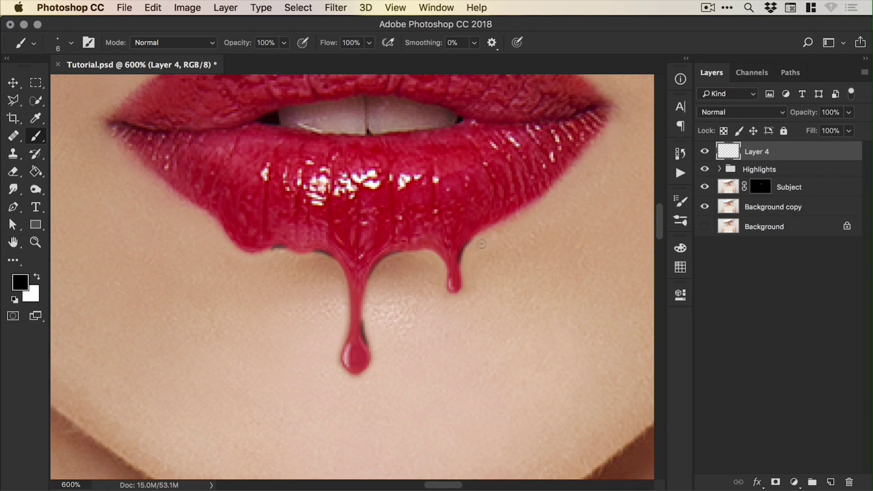
Step: Set the shadow layer's blend mode to Multiply and its opacity to 40%
{"action": "key", "text": "v"}
{"action": "key", "text": "super+minus"}
{"action": "key", "text": "super+minus"}
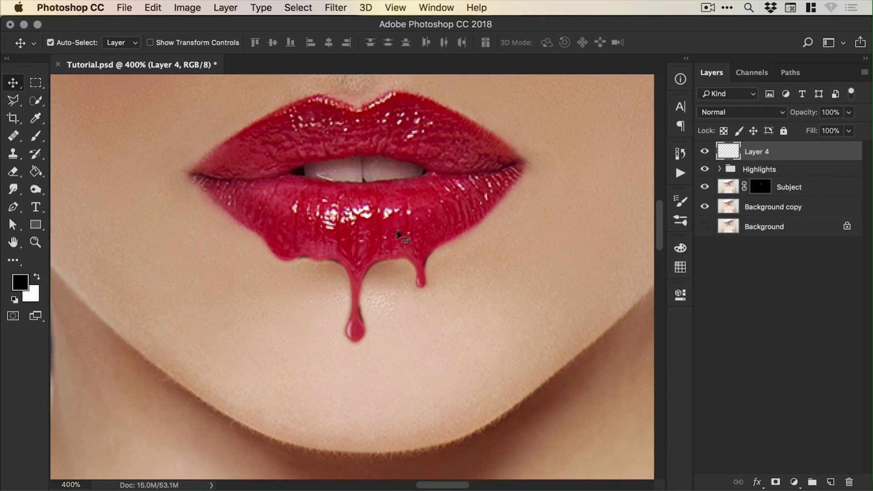
{"action": "left_click", "coordinate": [734, 114]}
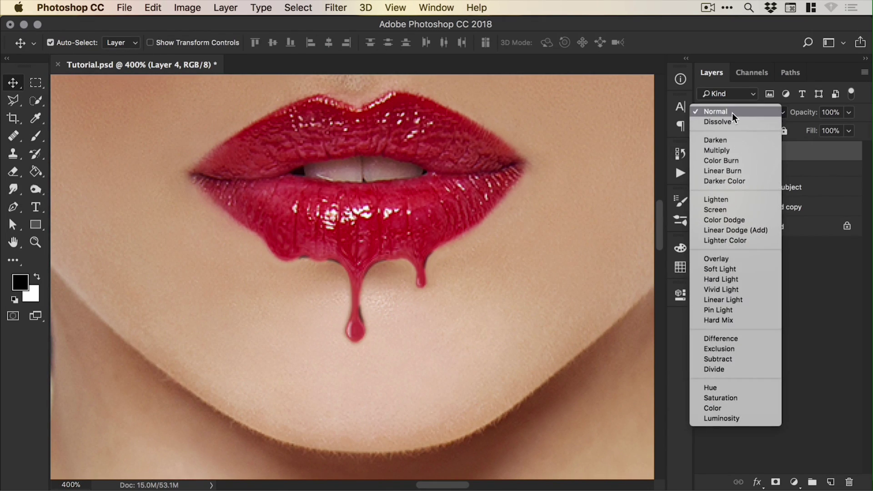
{"action": "left_click", "coordinate": [726, 151]}
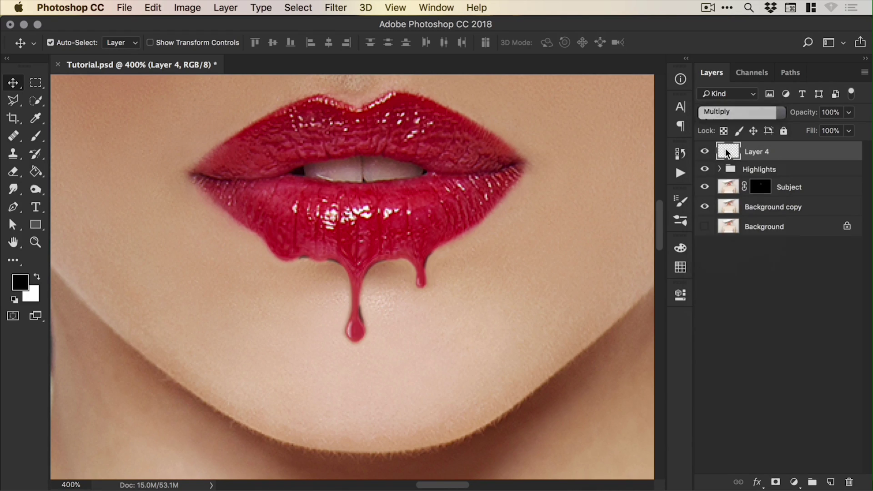
{"action": "left_click", "coordinate": [849, 112]}
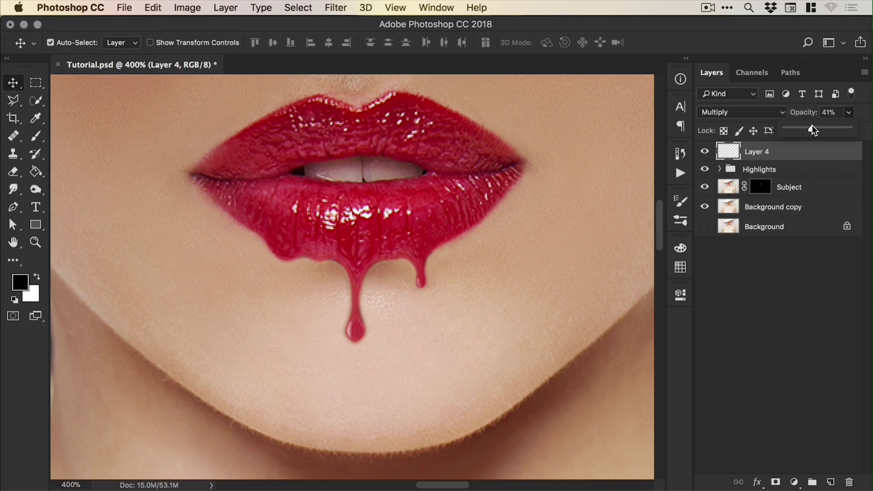
{"action": "left_click_drag", "start_coordinate": [812, 126], "coordinate": [811, 126]}
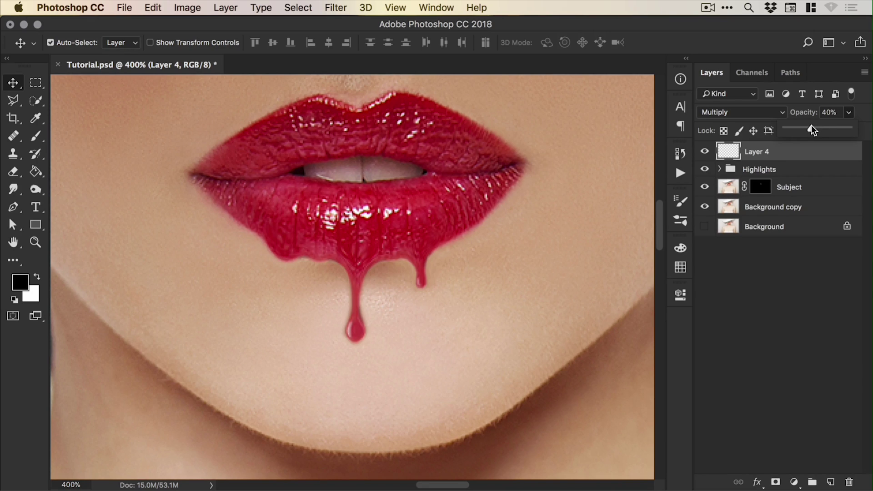
Step: Compare the lips with the shadow layer hidden and shown, and reduce its opacity to 30%
{"action": "left_click", "coordinate": [705, 152]}
{"action": "left_click", "coordinate": [705, 152]}
{"action": "left_click", "coordinate": [705, 155]}
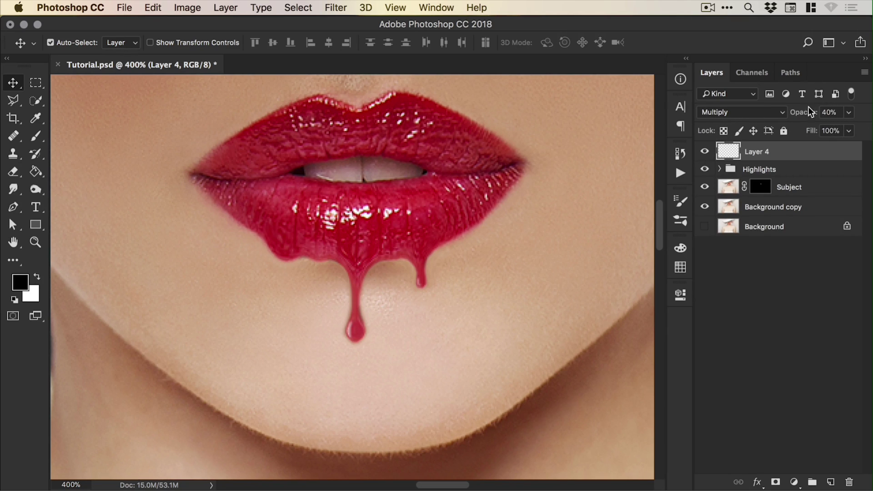
{"action": "key", "text": "3"}
Step: Rename the shadow layer as Shadows
{"action": "left_click", "coordinate": [355, 250], "text": "super"}
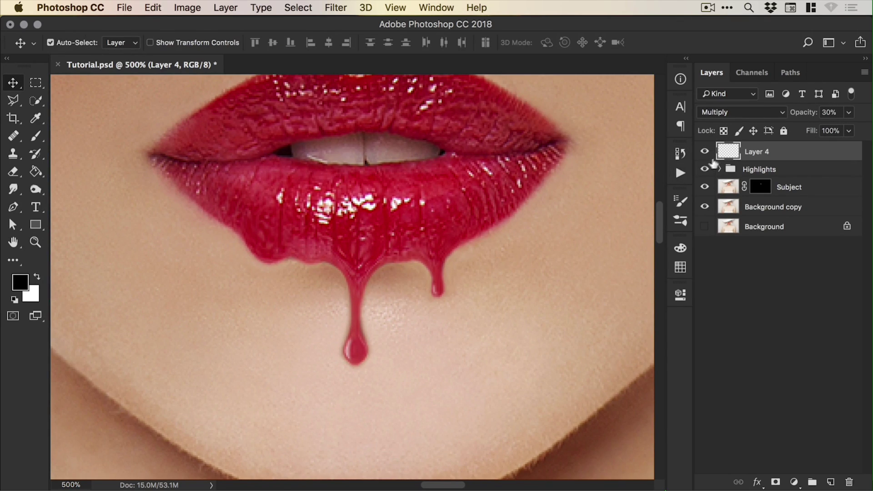
{"action": "double_click", "coordinate": [756, 151]}
{"action": "type", "text": "Shadows"}
{"action": "key", "text": "Return"}
Step: Compare the lips with the Shadows layer hidden and shown, both close up and at 100% zoom
{"action": "left_click", "coordinate": [705, 154]}
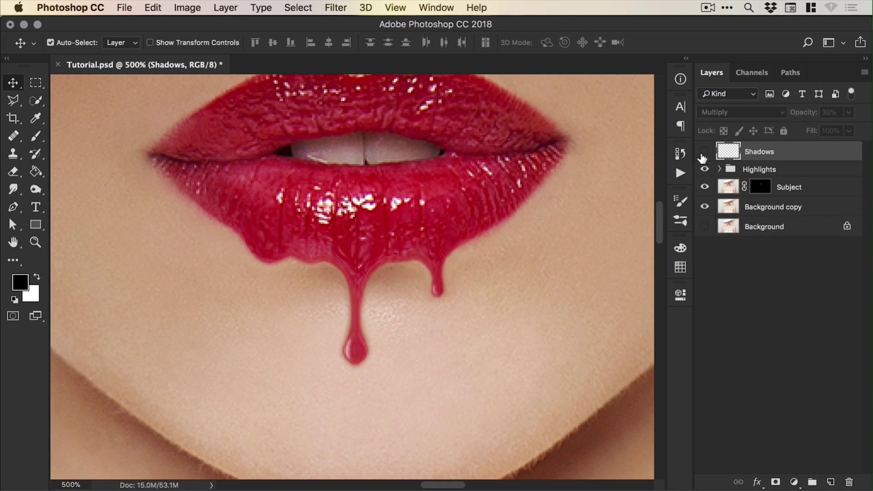
{"action": "left_click", "coordinate": [705, 151]}
{"action": "key", "text": "super+1"}
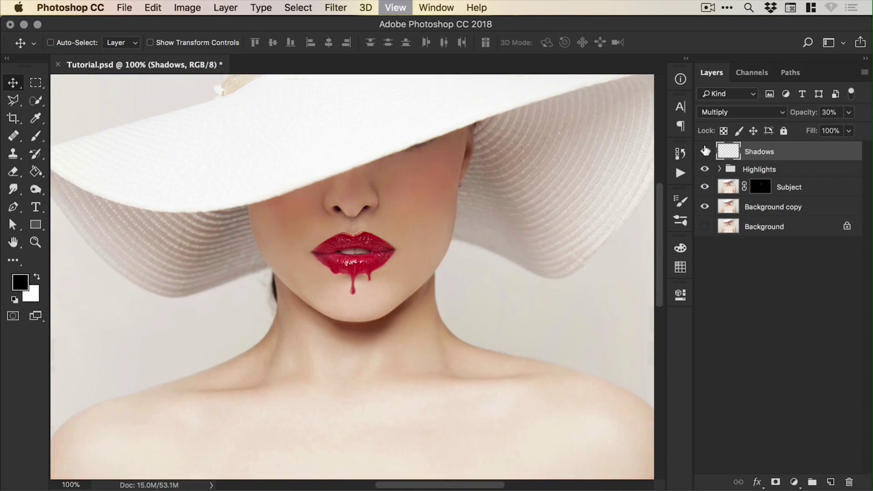
{"action": "left_click", "coordinate": [705, 151], "text": "super"}
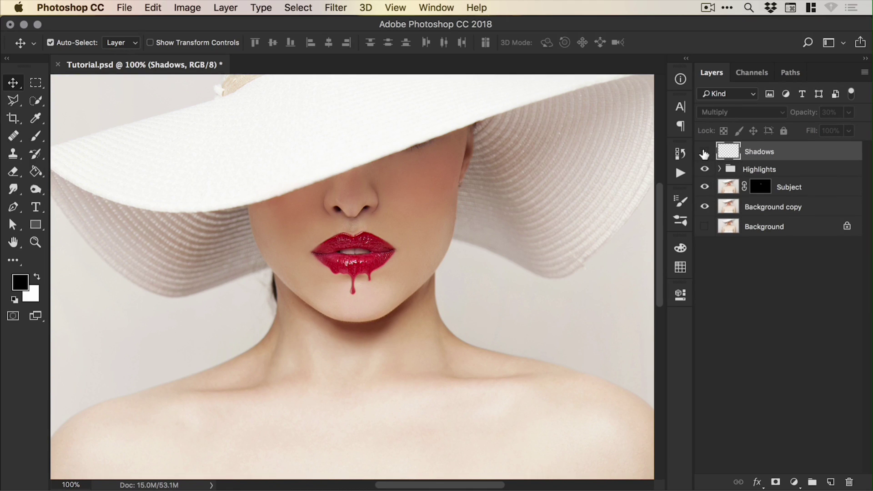
{"action": "left_click", "coordinate": [704, 152]}
{"action": "key", "text": "super+space"}
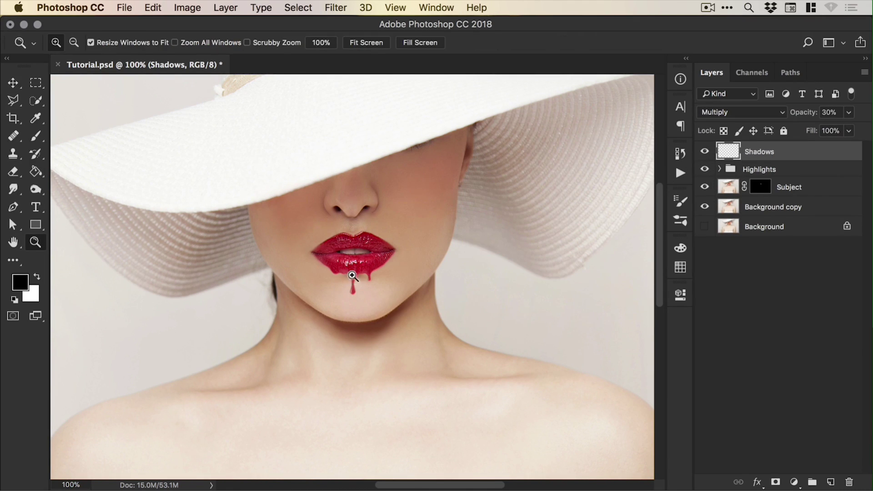
{"action": "double_click", "coordinate": [352, 273]}
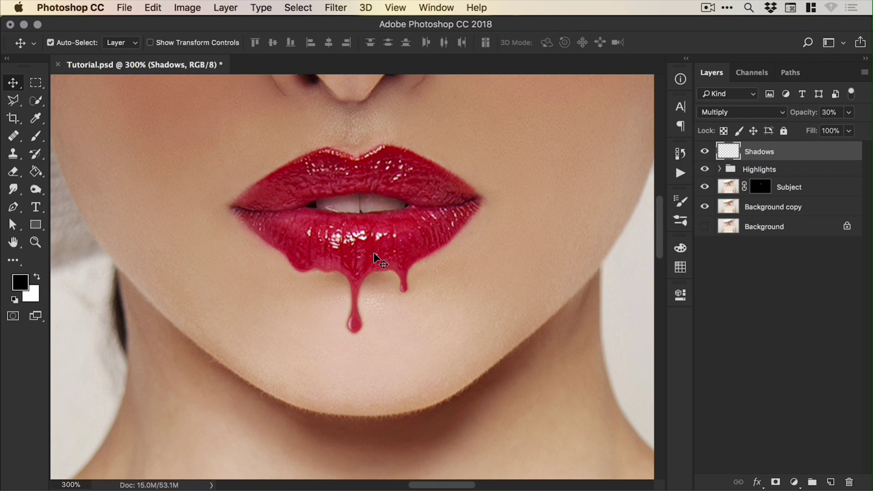
Step: Hide the Shadows, Highlights and Subject layers, and show them again one by one to review the effect's build-up
{"action": "key", "text": "z"}
{"action": "left_click_drag", "start_coordinate": [704, 153], "coordinate": [705, 193]}
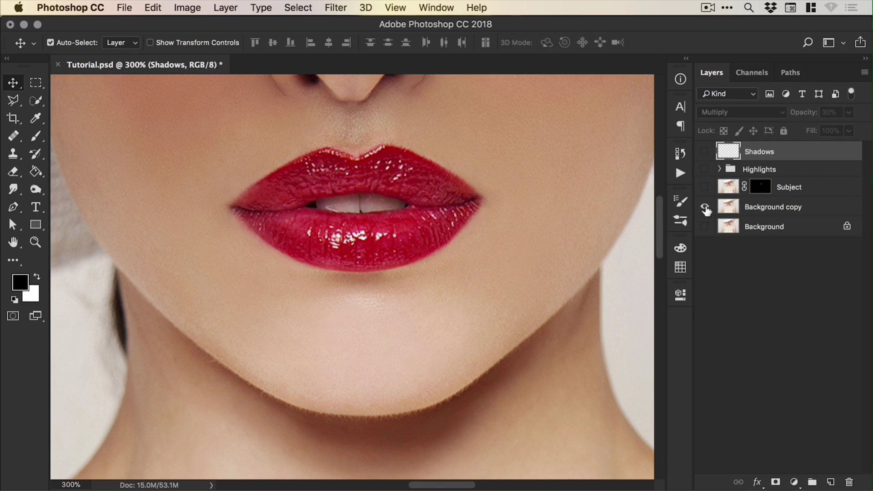
{"action": "left_click", "coordinate": [704, 187]}
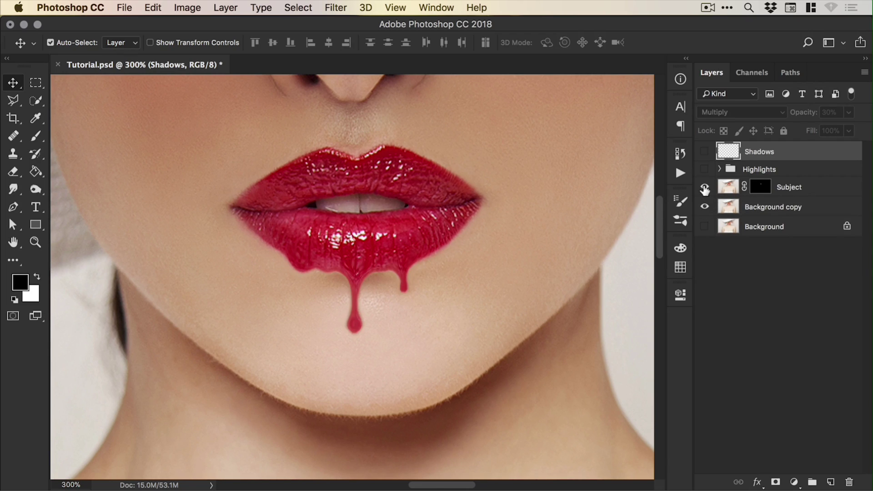
{"action": "left_click", "coordinate": [705, 170]}
{"action": "left_click", "coordinate": [704, 154]}
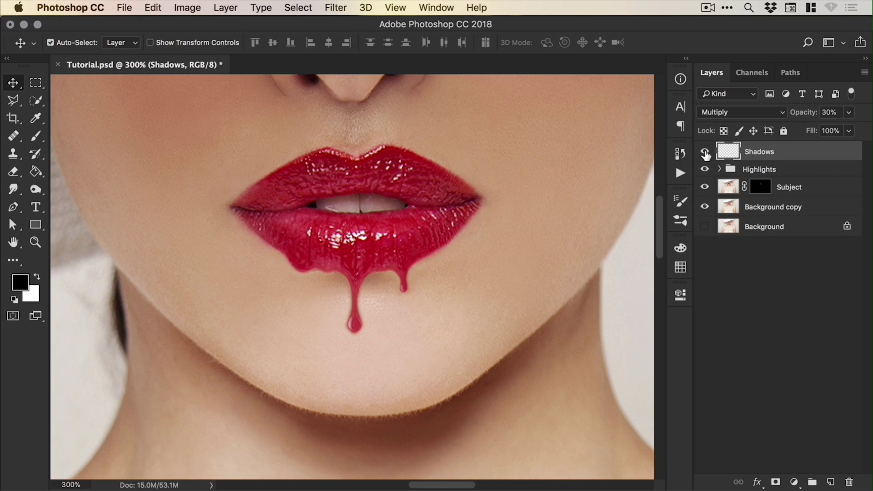